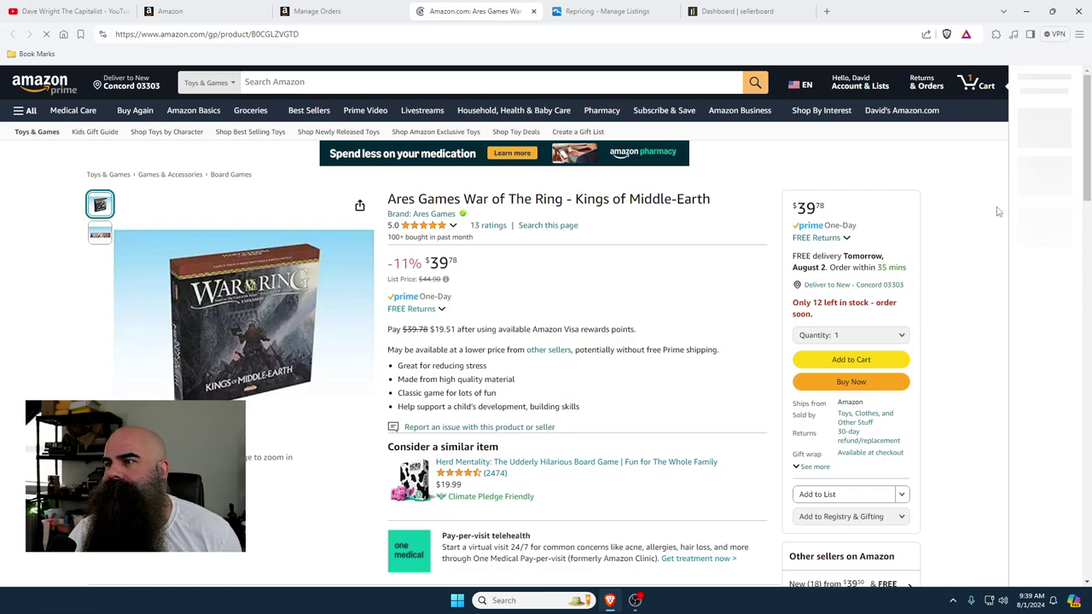
Examine the price and sales rank history and the product information of the War of The Ring - Kings of Middle-Earth listing.
mouse_move(246, 327)
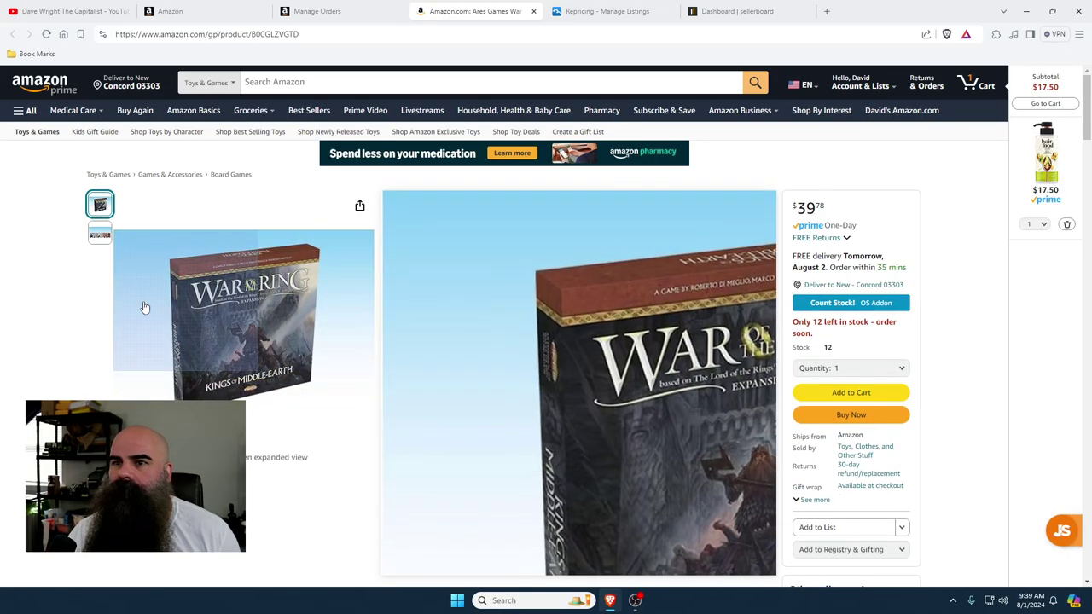
scroll(44, 324, down, 10)
scroll(47, 328, down, 15)
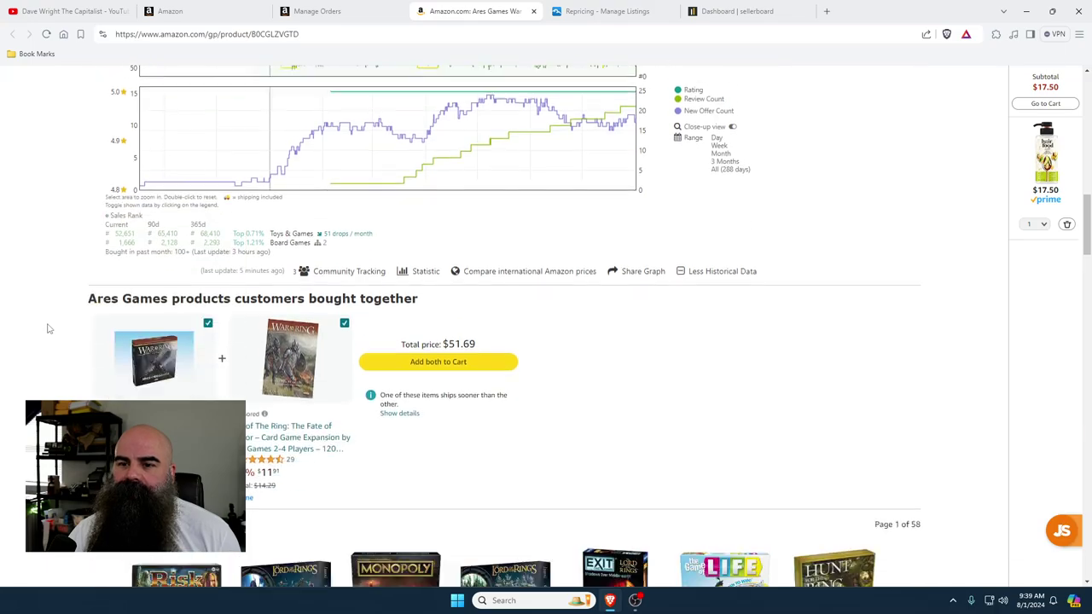
scroll(47, 328, up, 2)
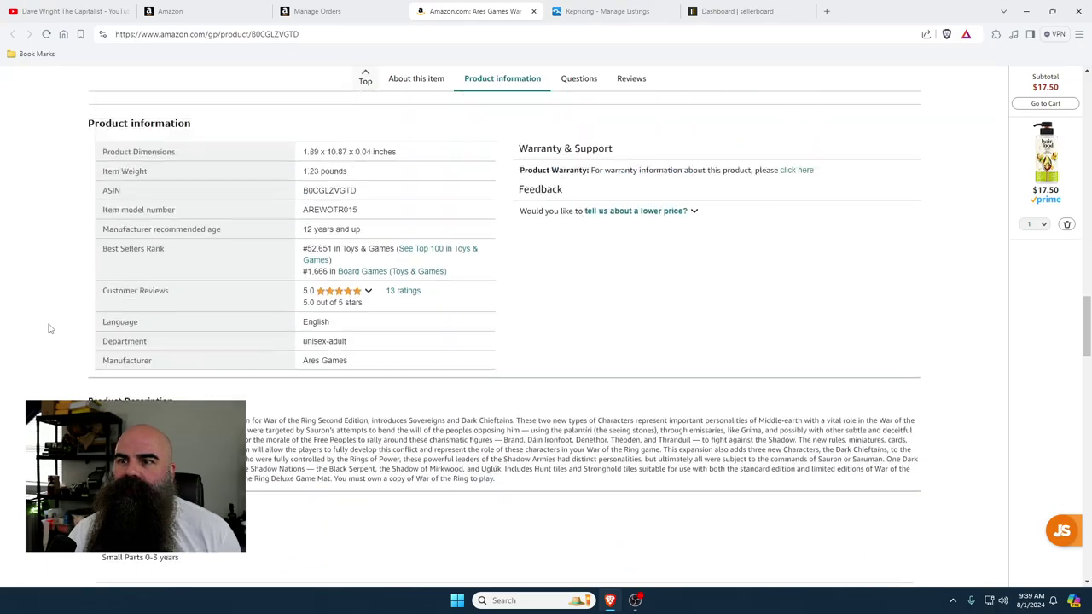
mouse_move(339, 392)
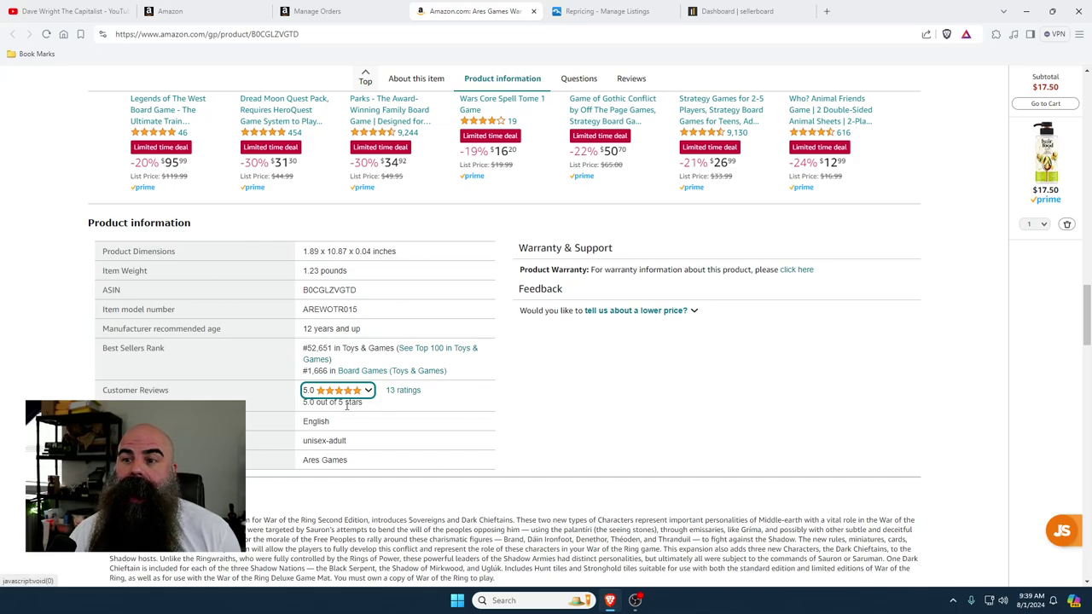
scroll(608, 383, up, 5)
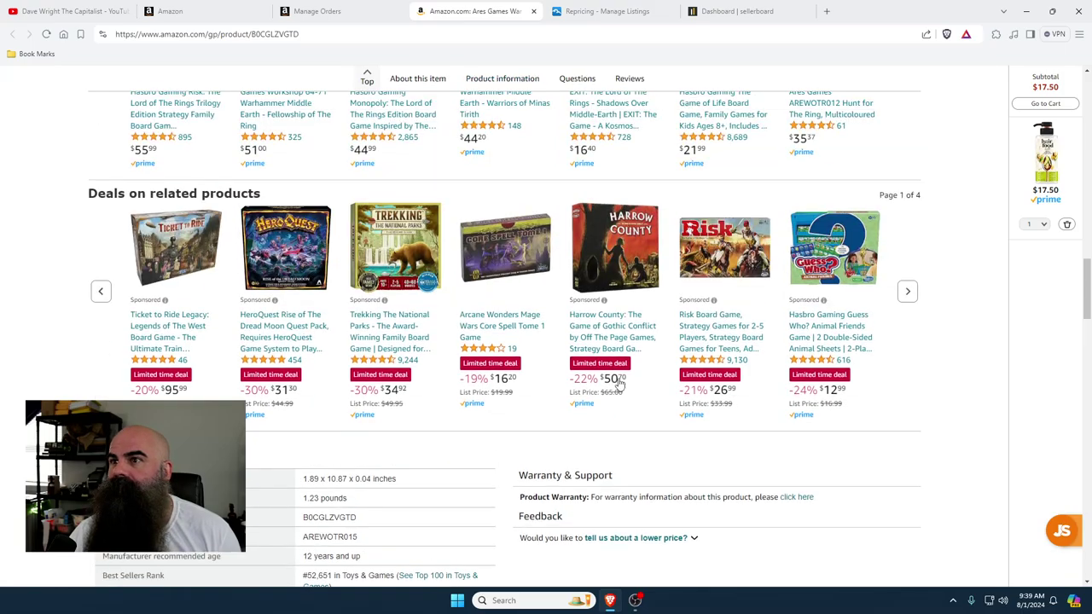
Close the Manage Orders and product pages, and review the rating summary and recent buyer comments in Feedback Manager.
click(397, 11)
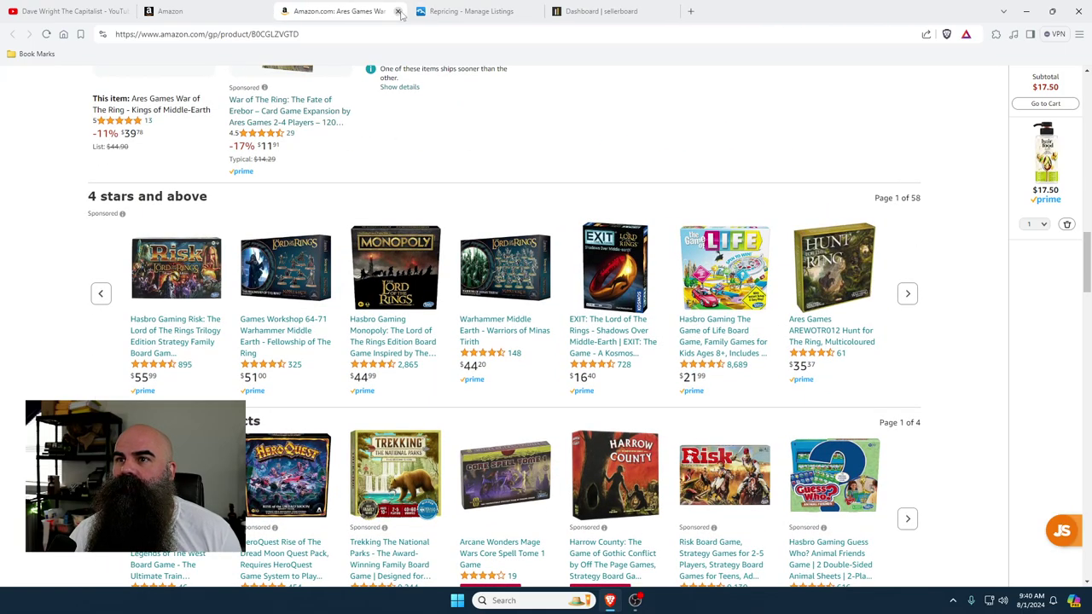
click(398, 11)
click(214, 12)
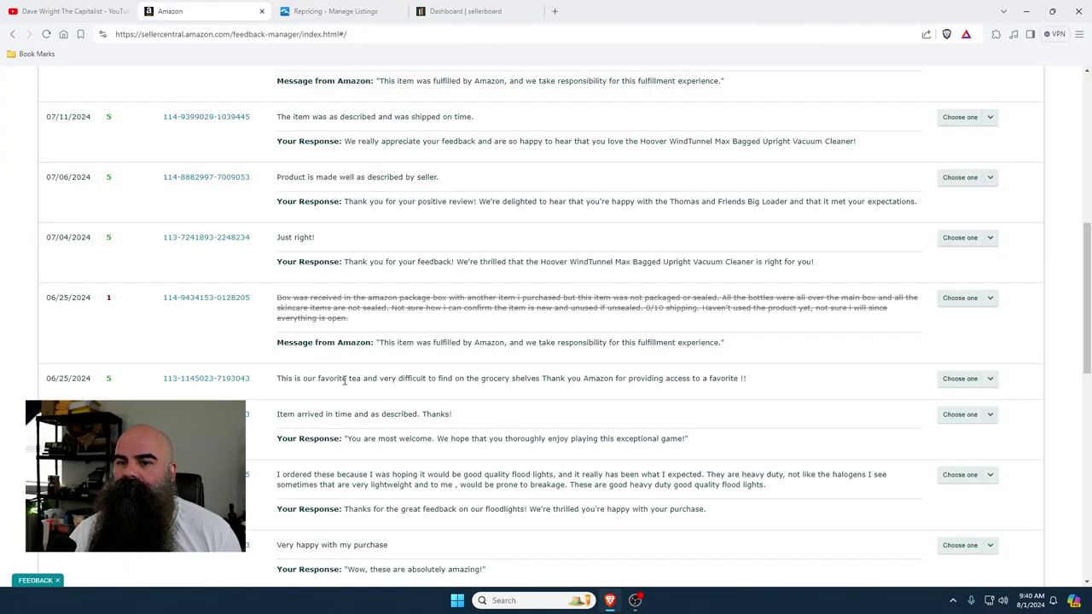
scroll(345, 381, up, 5)
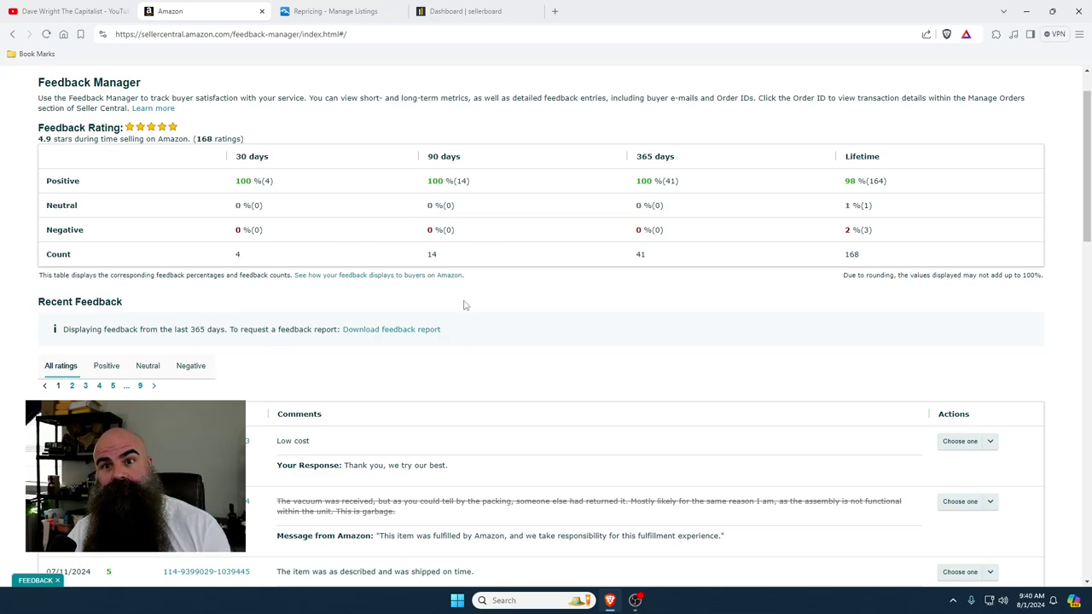
scroll(442, 401, down, 2)
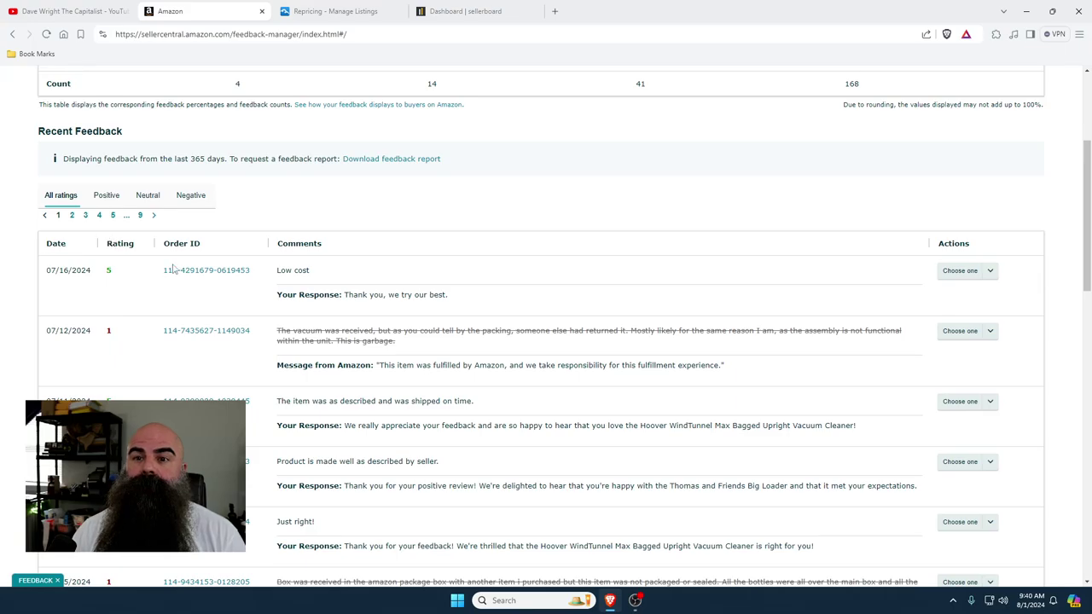
scroll(252, 416, down, 5)
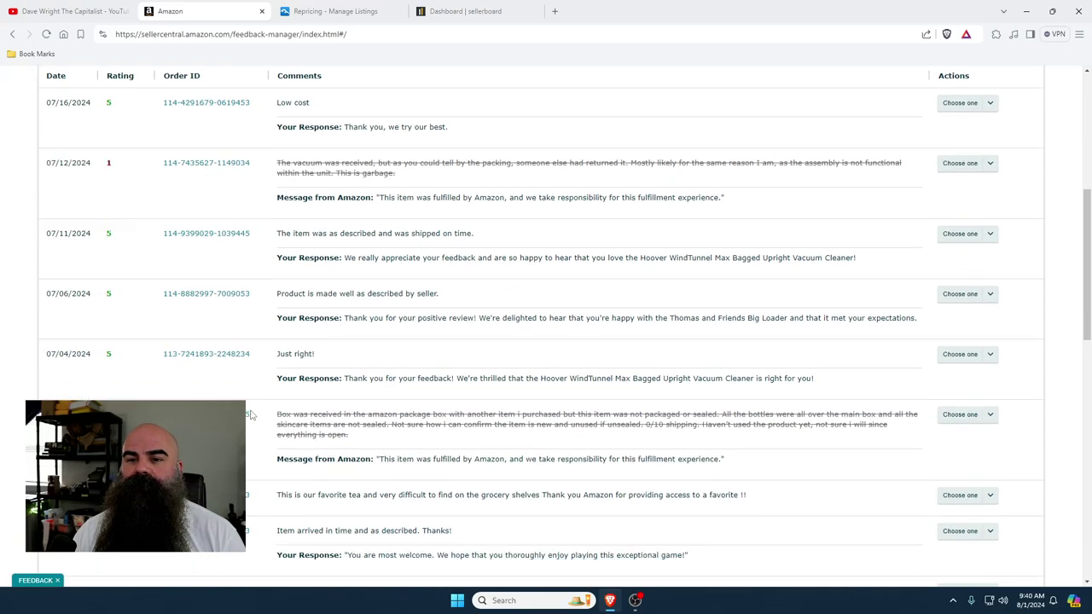
scroll(320, 396, up, 10)
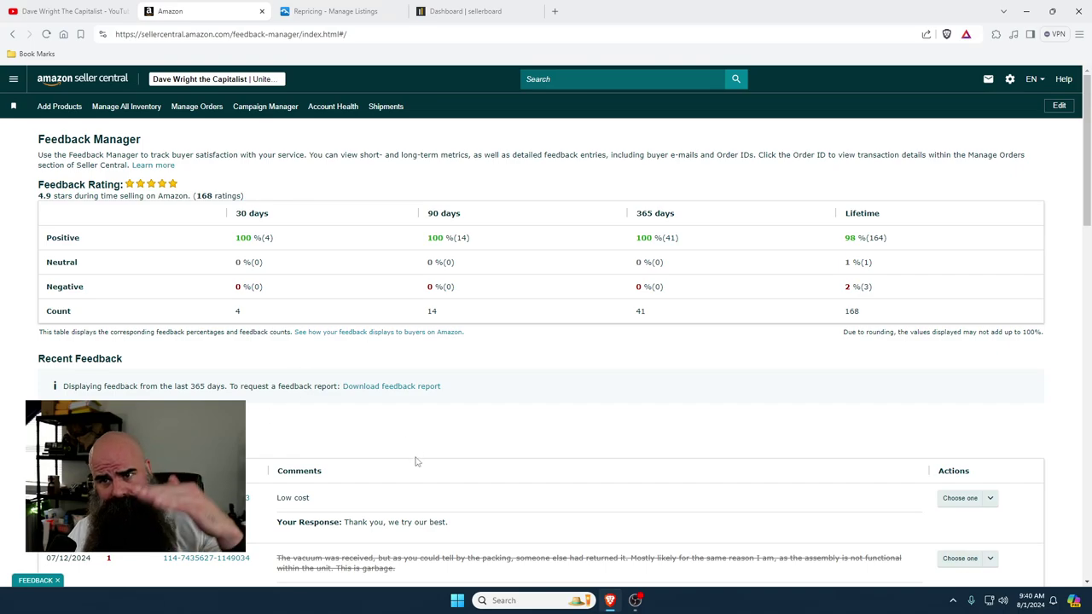
From the Seller Central home page, open the shipment problem details and review the outstanding defect on Inbound Performance.
click(82, 78)
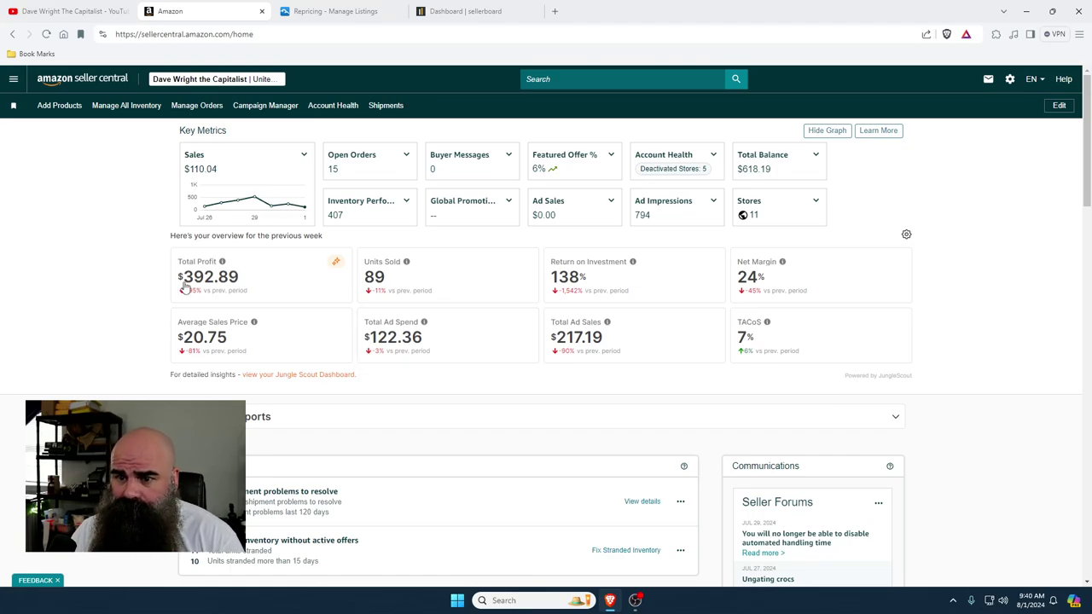
scroll(65, 361, down, 1)
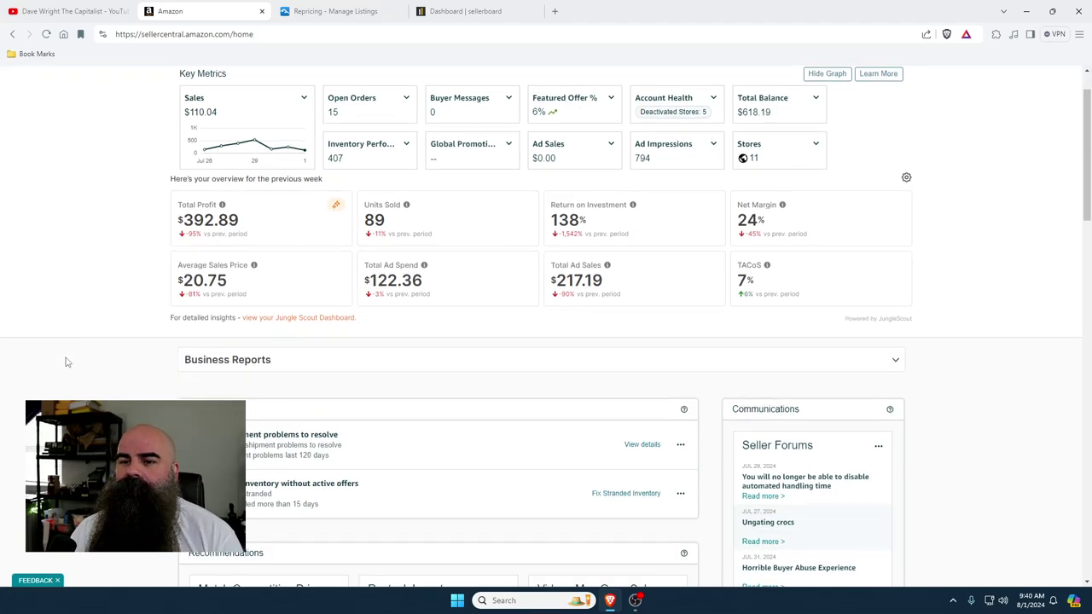
click(580, 448)
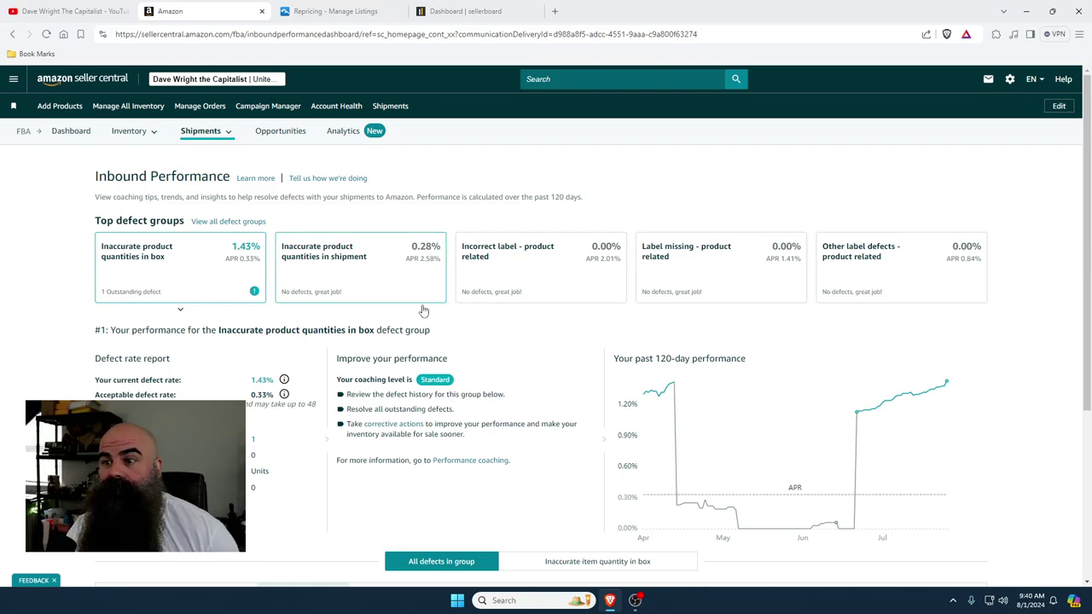
scroll(410, 344, down, 2)
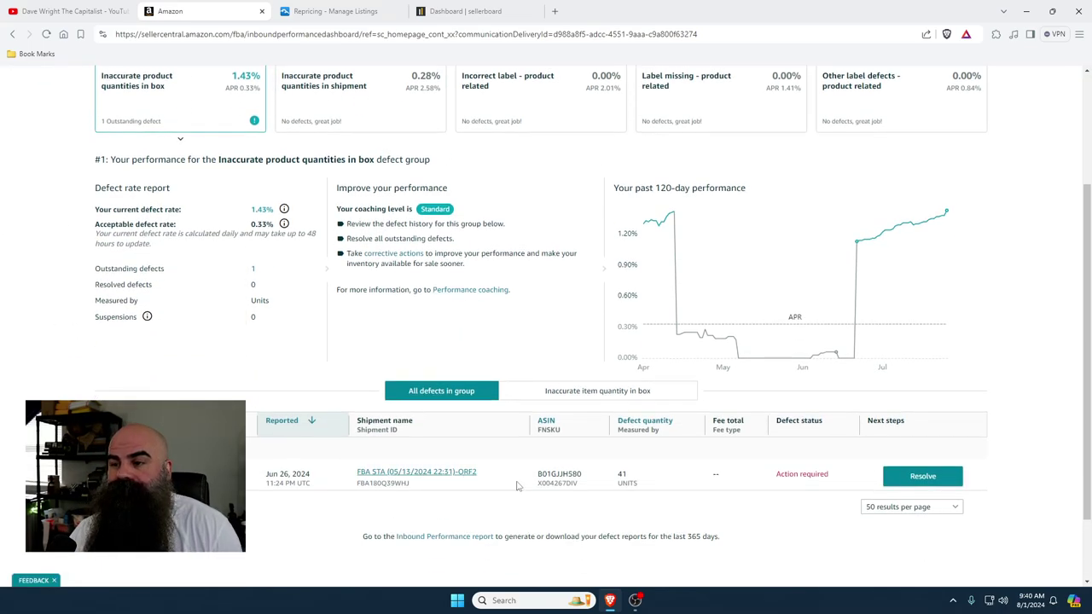
scroll(721, 526, down, 1)
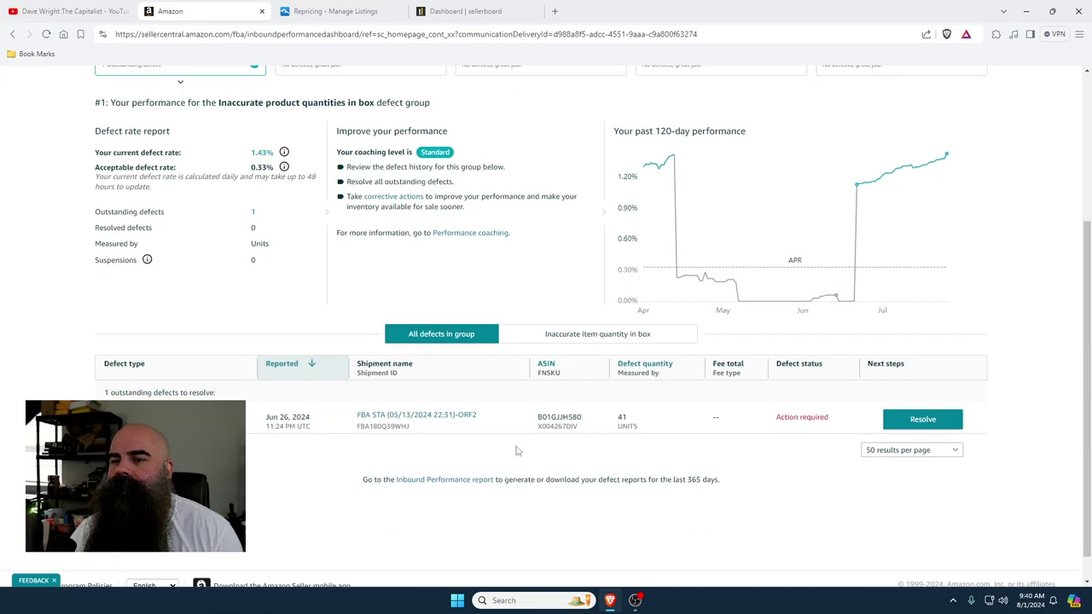
Open the shipment with the outstanding defect and inspect its contents and the breakdown of located units.
click(442, 418)
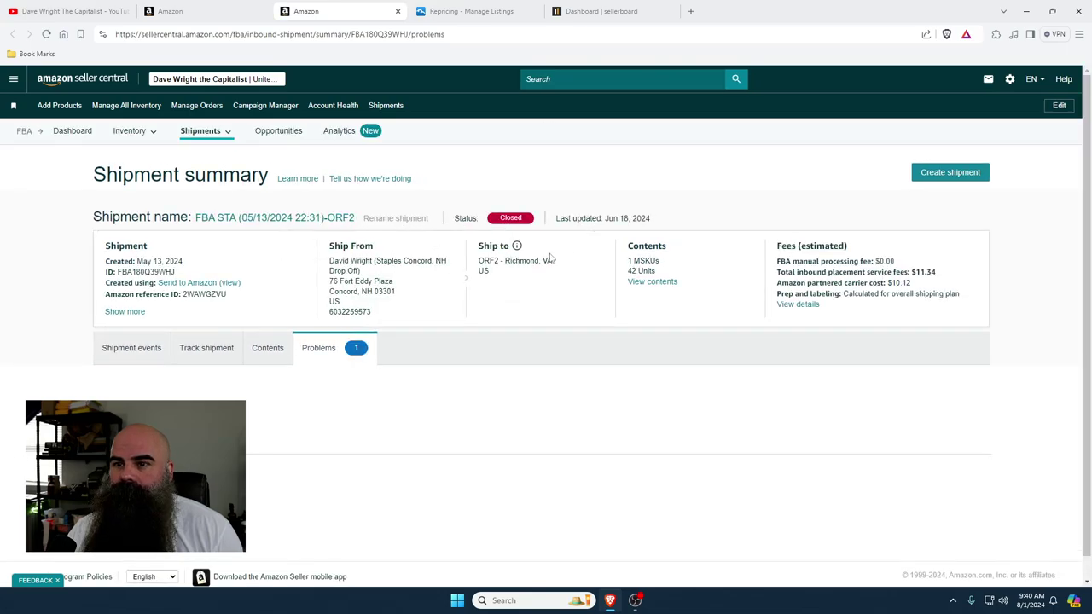
click(264, 348)
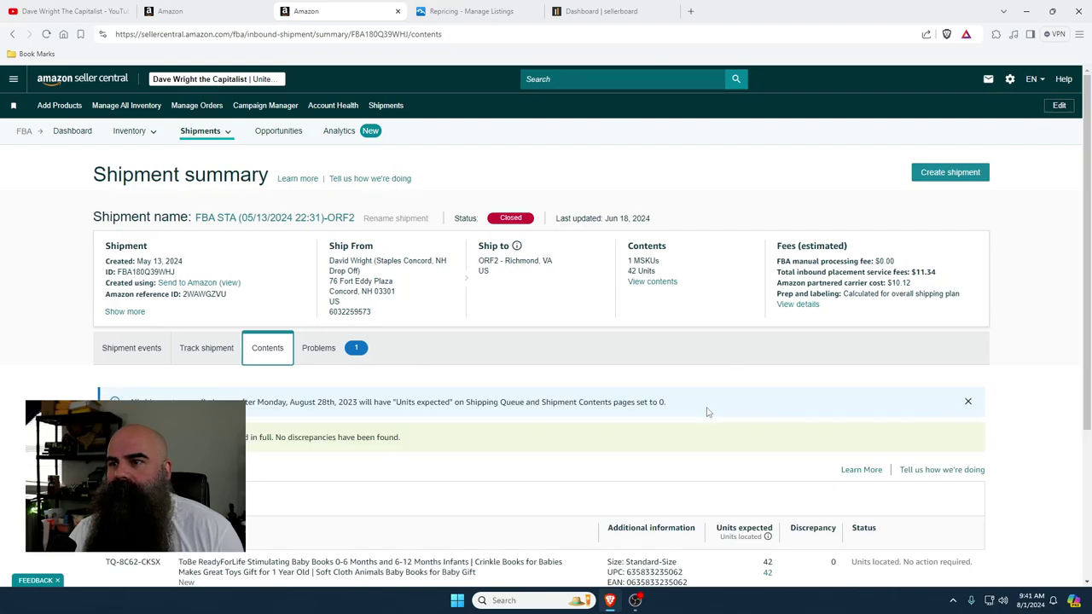
scroll(744, 424, down, 2)
mouse_move(769, 406)
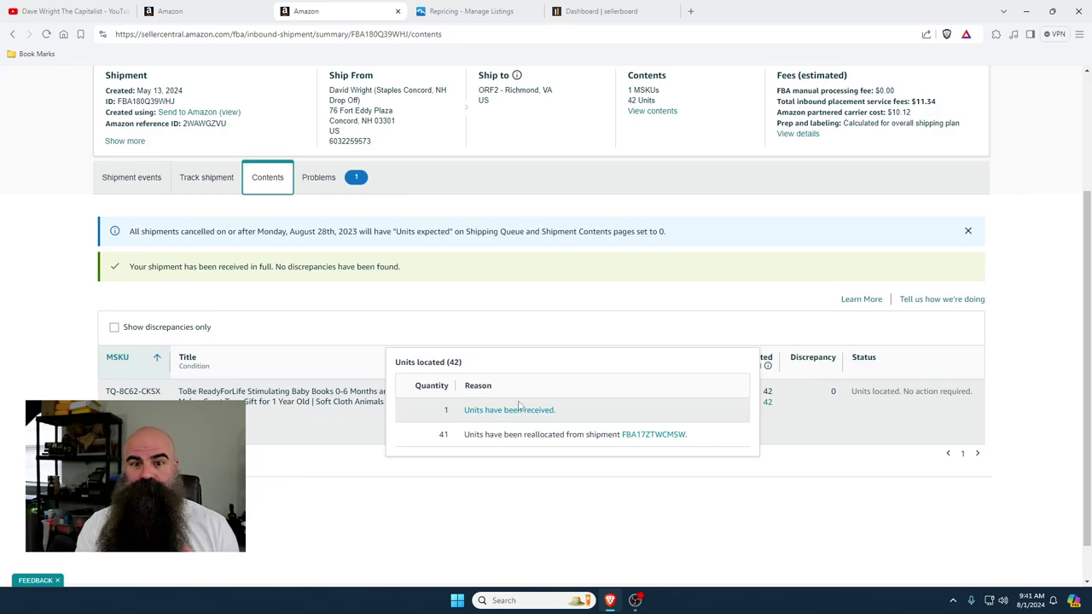
Check the shipment's tracking history and shipment events, and close the shipment summary.
click(214, 177)
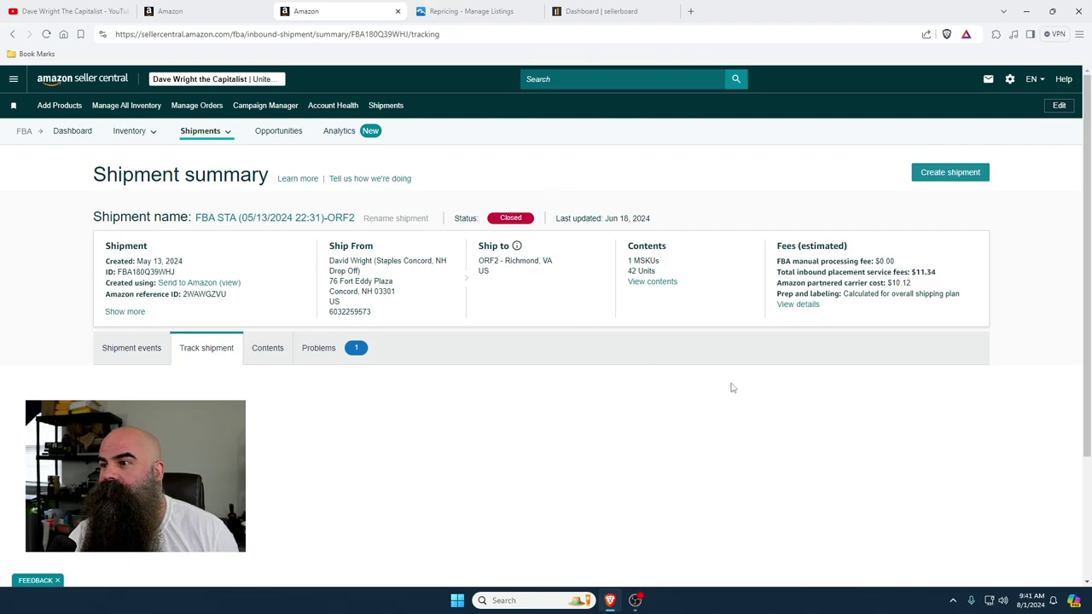
scroll(839, 314, down, 2)
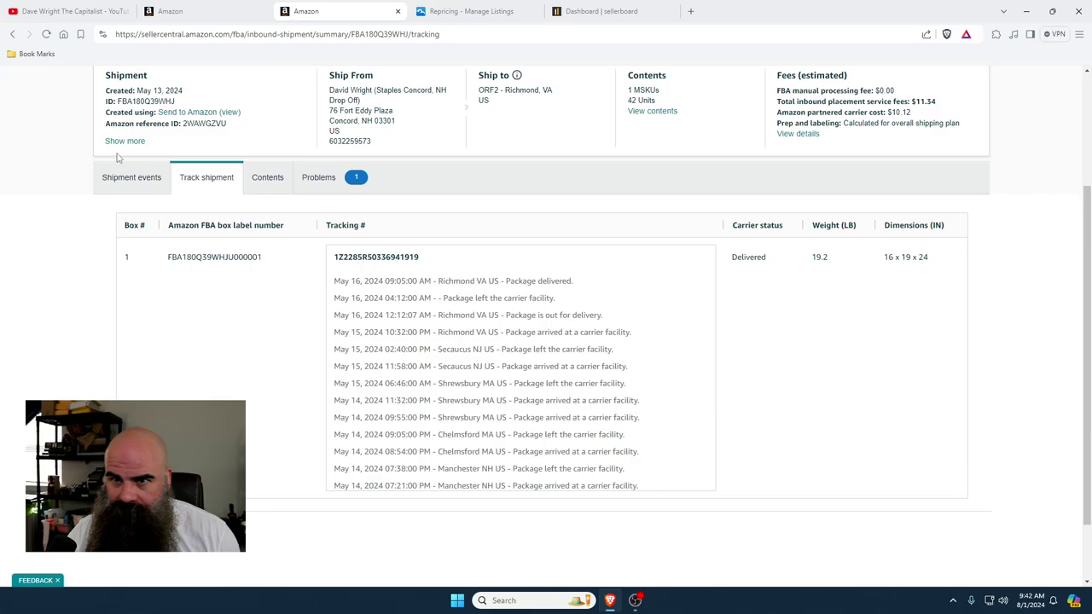
click(128, 177)
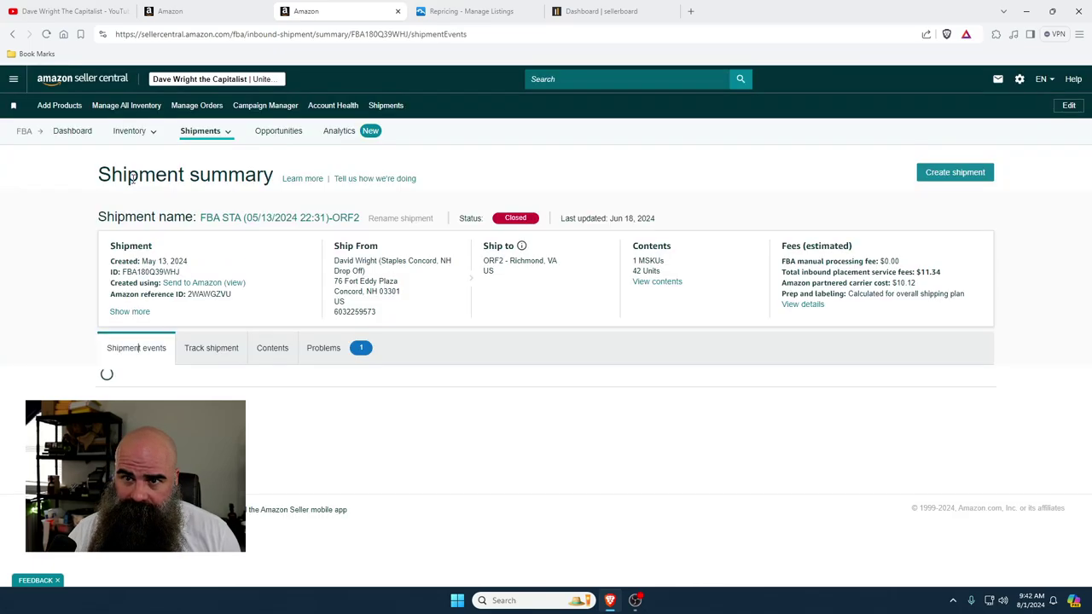
click(398, 11)
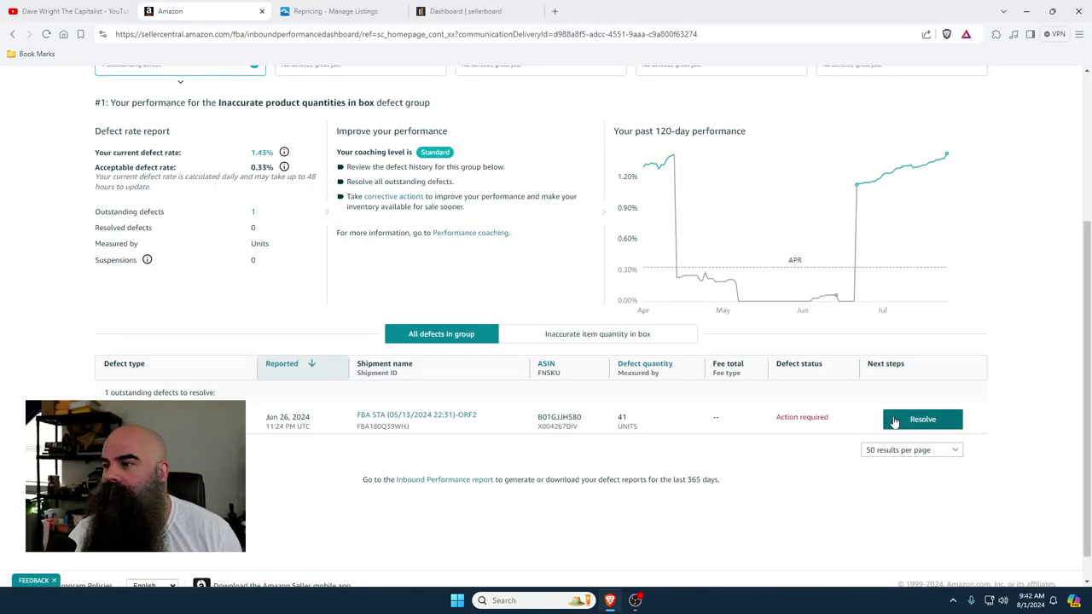
Try to resolve the outstanding item quantity defect, reloading the Inbound Performance page after each attempt.
click(907, 423)
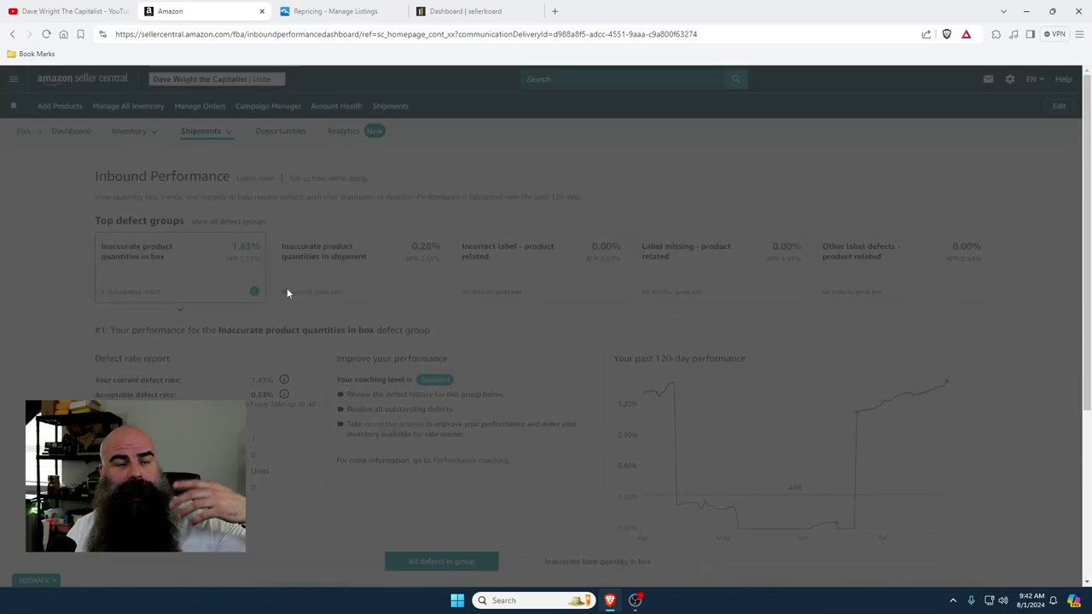
click(46, 35)
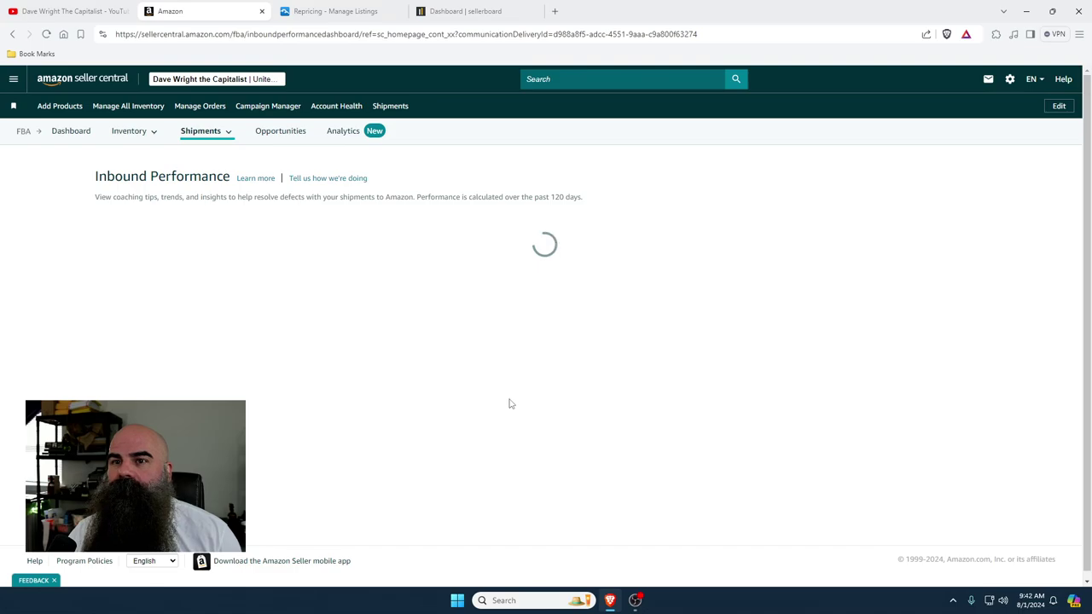
scroll(529, 399, down, 2)
scroll(533, 399, down, 1)
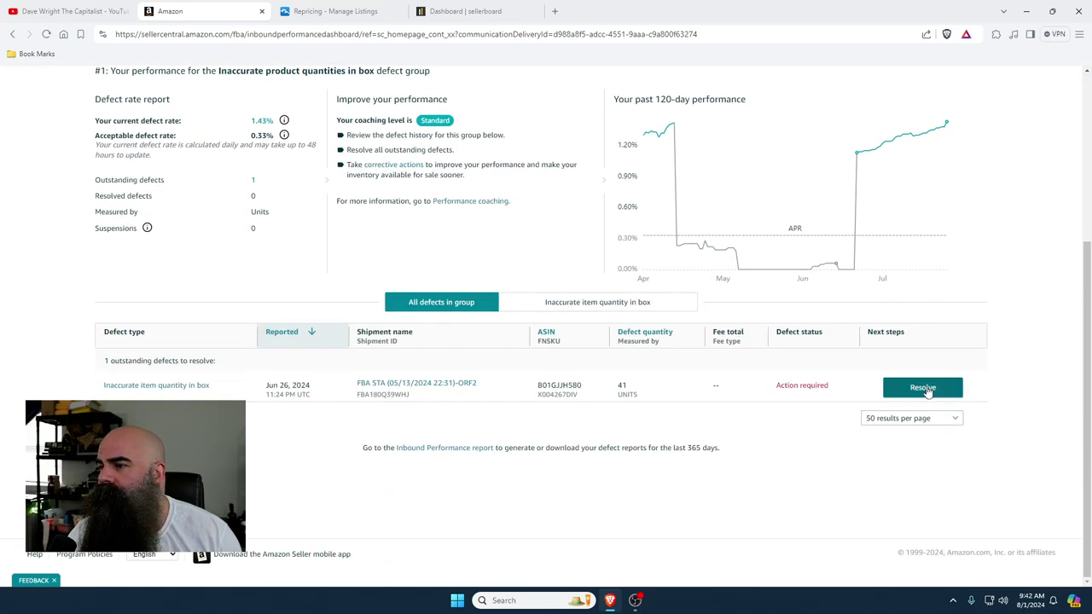
click(926, 385)
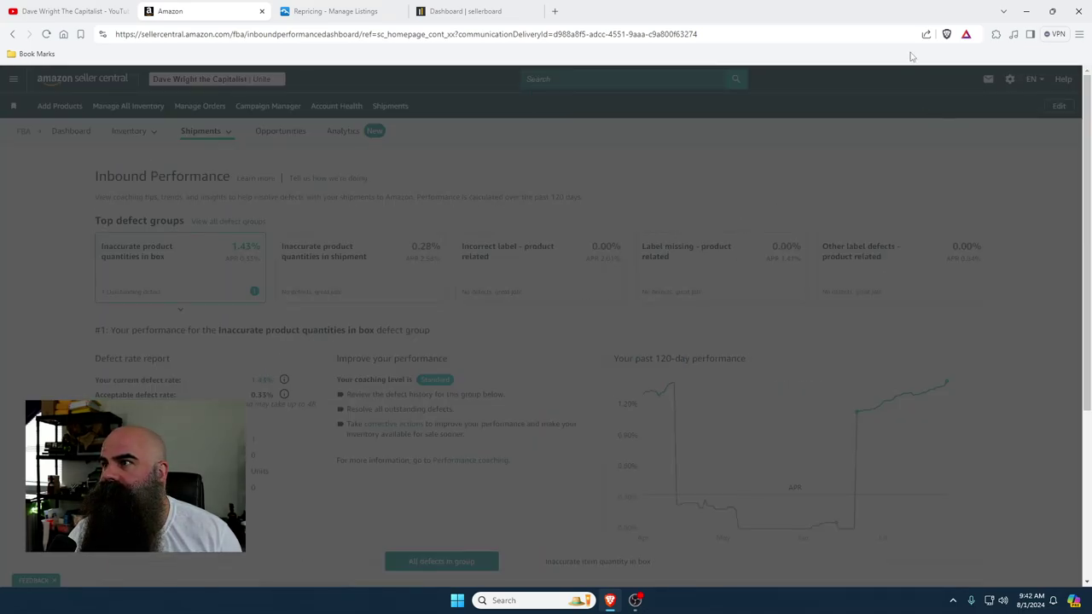
scroll(594, 395, down, 3)
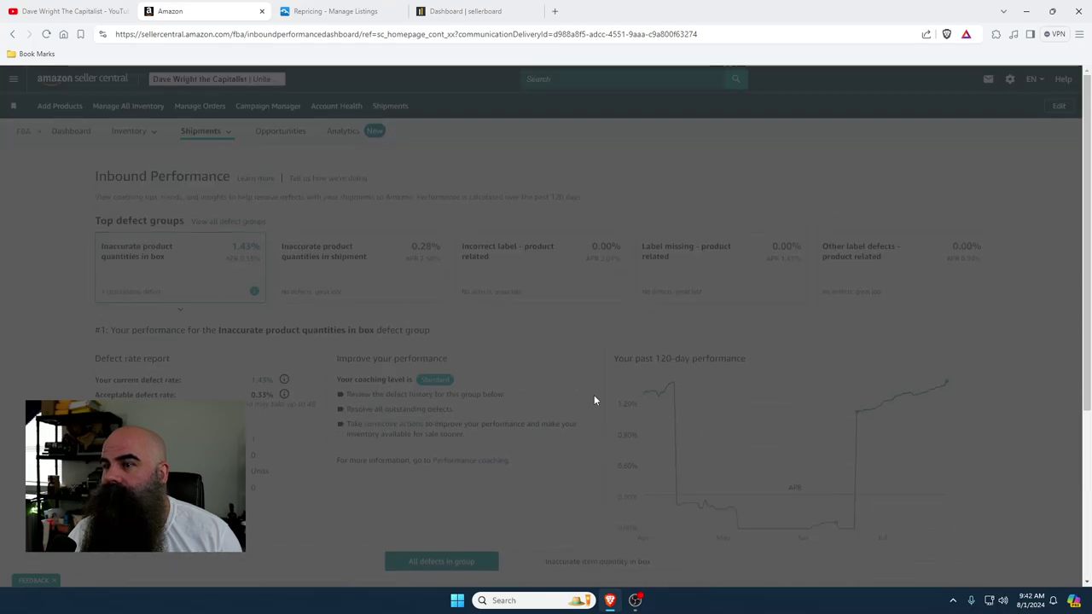
click(46, 34)
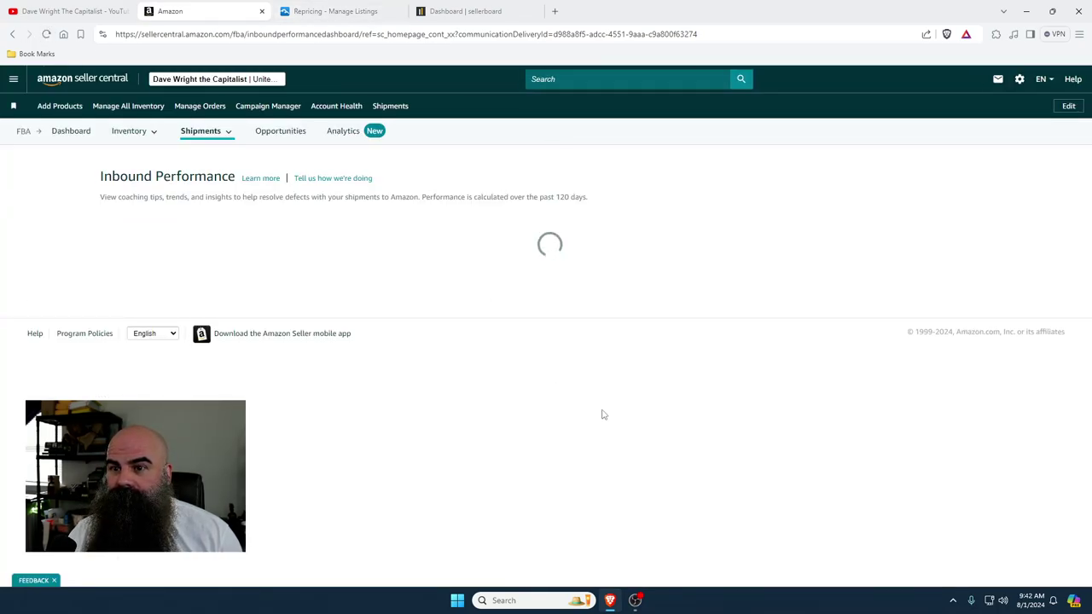
scroll(602, 415, down, 3)
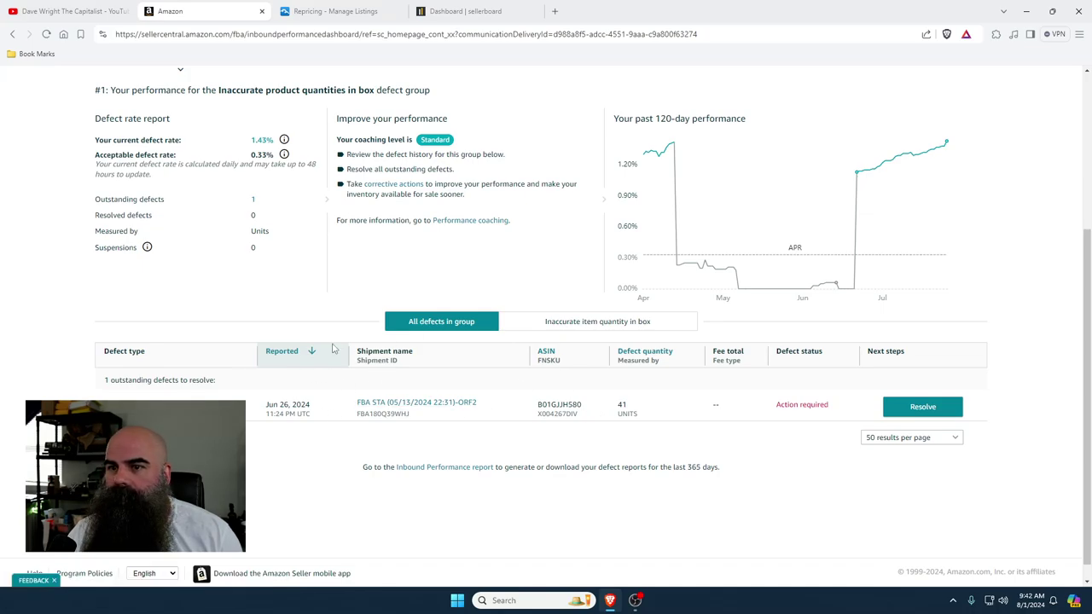
Review the defect groups for inaccurate product quantities in shipment and product-related incorrect labels.
scroll(333, 348, up, 5)
click(336, 159)
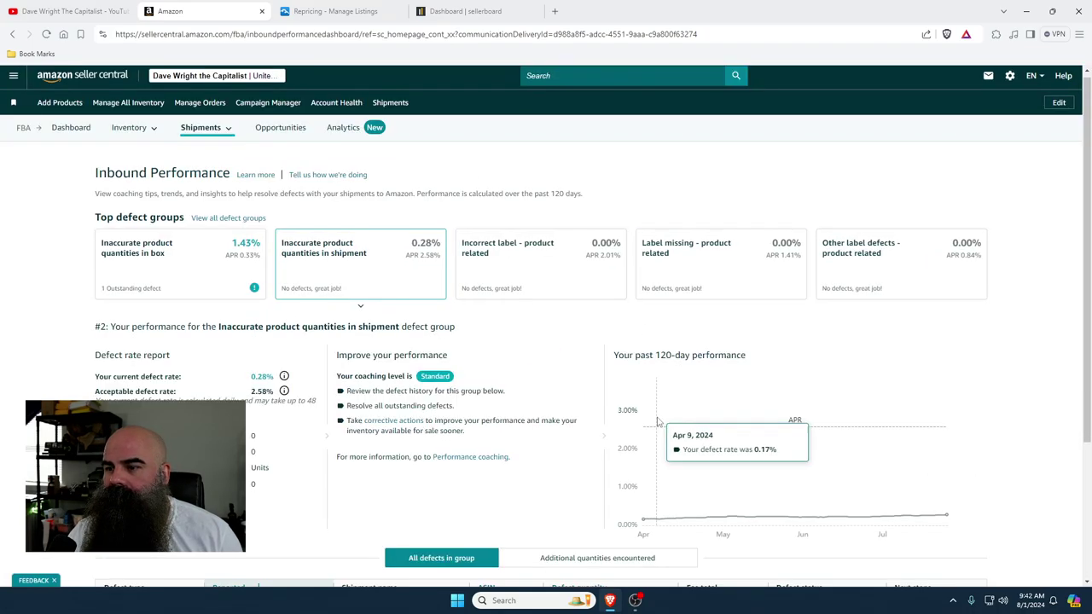
scroll(658, 421, down, 3)
scroll(541, 244, up, 3)
click(541, 247)
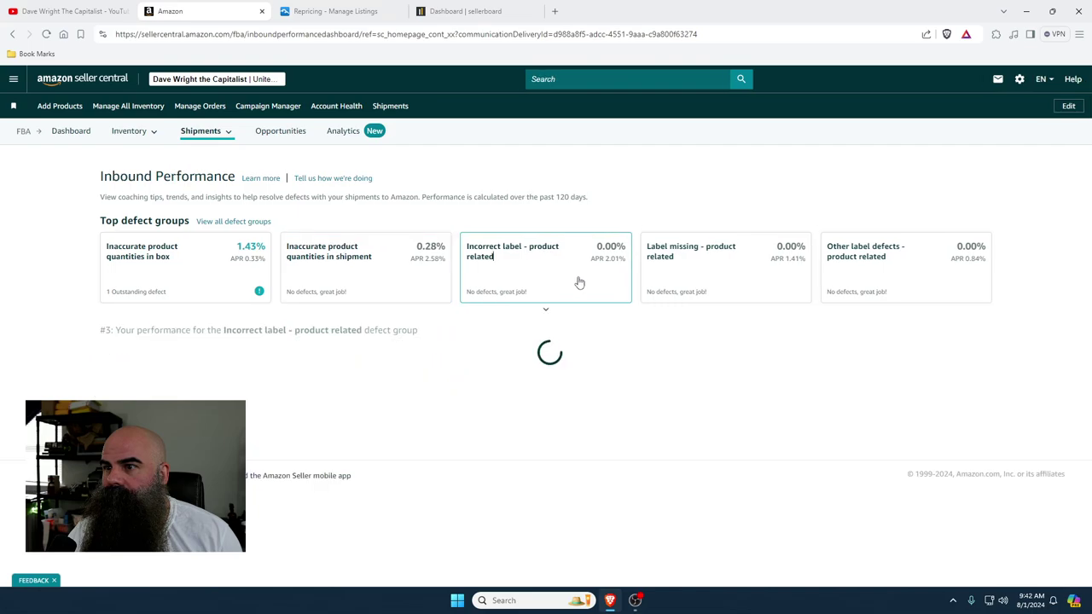
scroll(671, 341, down, 3)
scroll(691, 330, up, 3)
Review the product-related missing label and other label defect groups, and return to inaccurate product quantities in box.
click(692, 284)
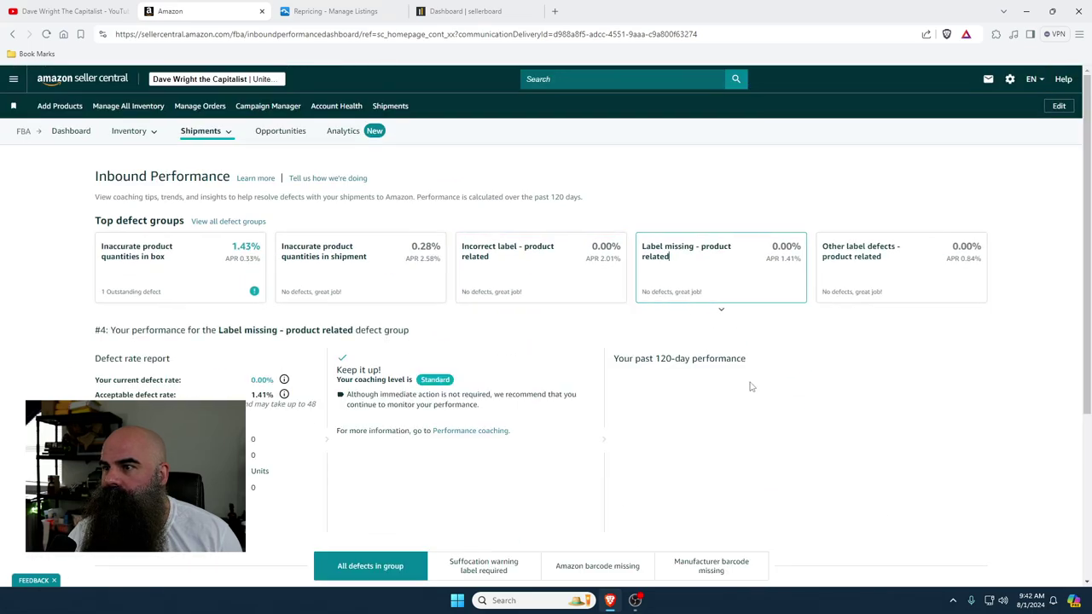
scroll(750, 384, down, 3)
scroll(834, 305, up, 3)
click(872, 288)
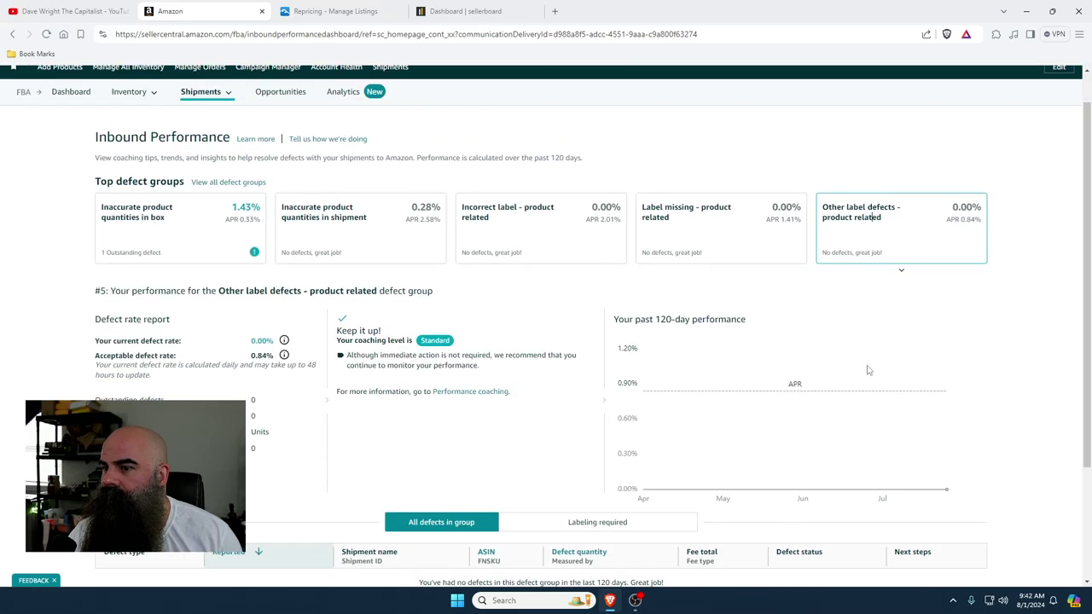
scroll(868, 370, down, 3)
scroll(202, 259, up, 3)
click(211, 286)
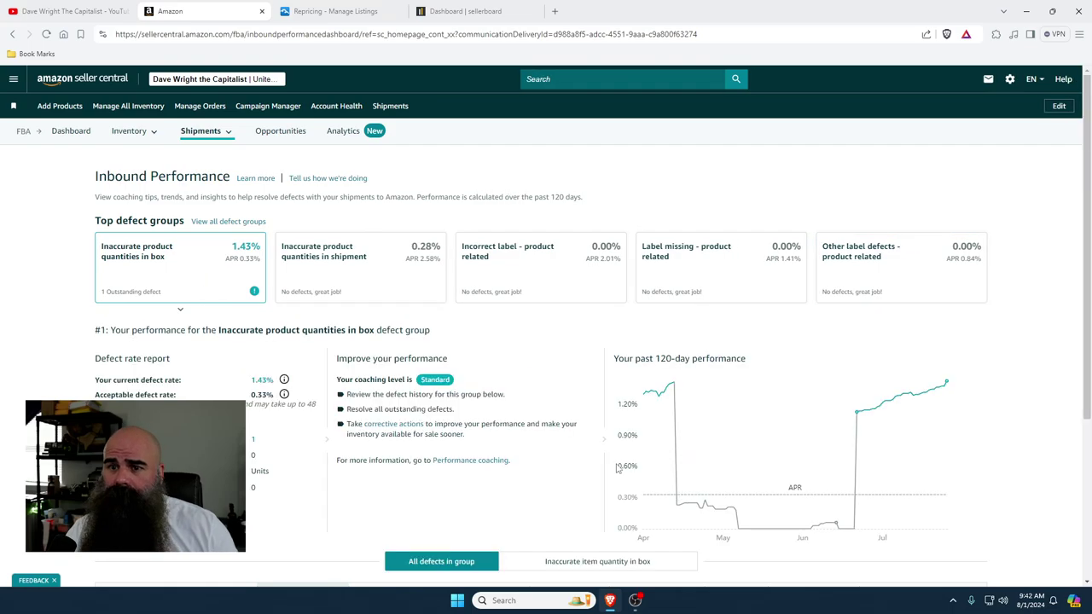
Show 100 results per page in the list of inaccurate product quantities in box defects.
scroll(743, 461, down, 3)
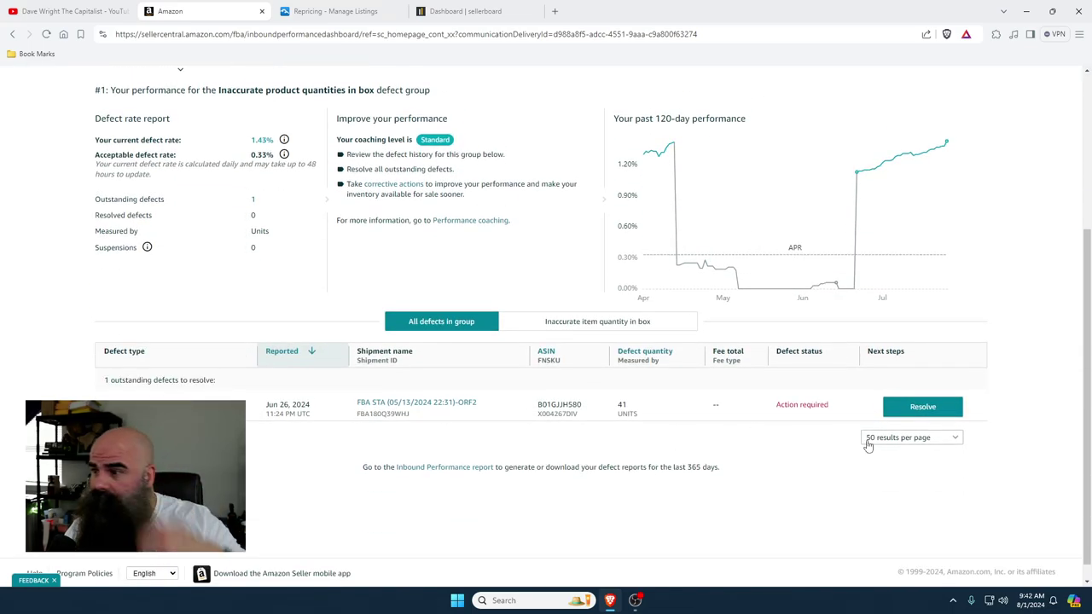
click(894, 442)
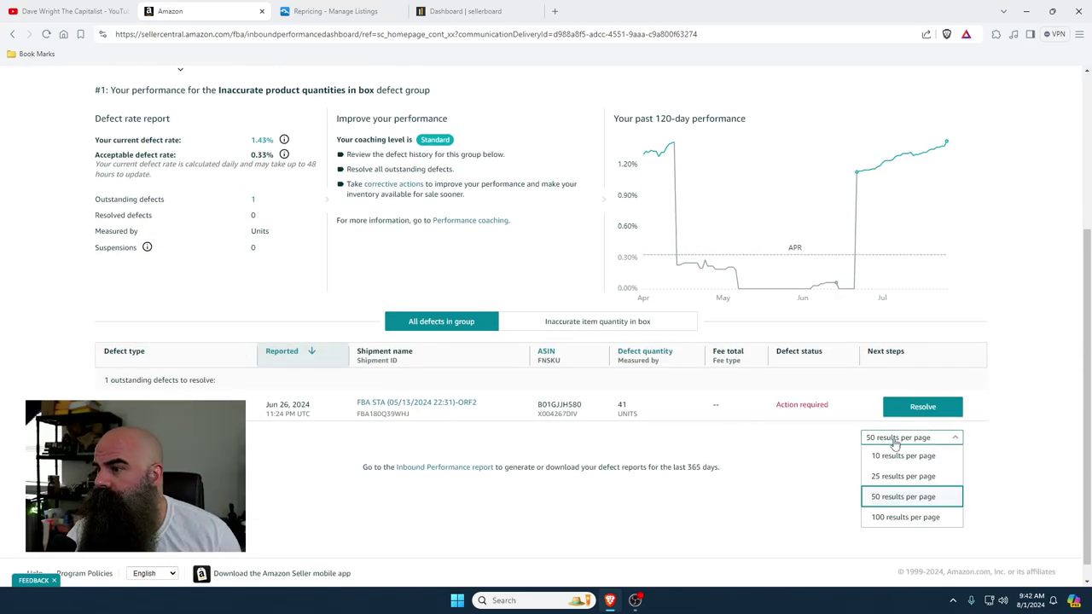
click(898, 517)
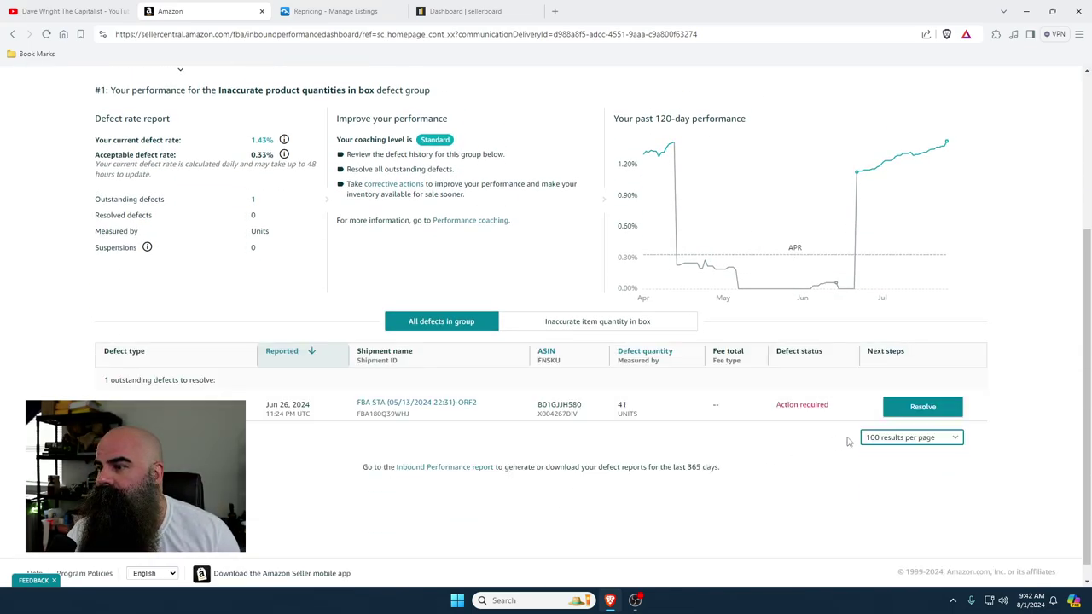
Try to resolve the outstanding item quantity defect once more, and reload the Inbound Performance page.
click(923, 408)
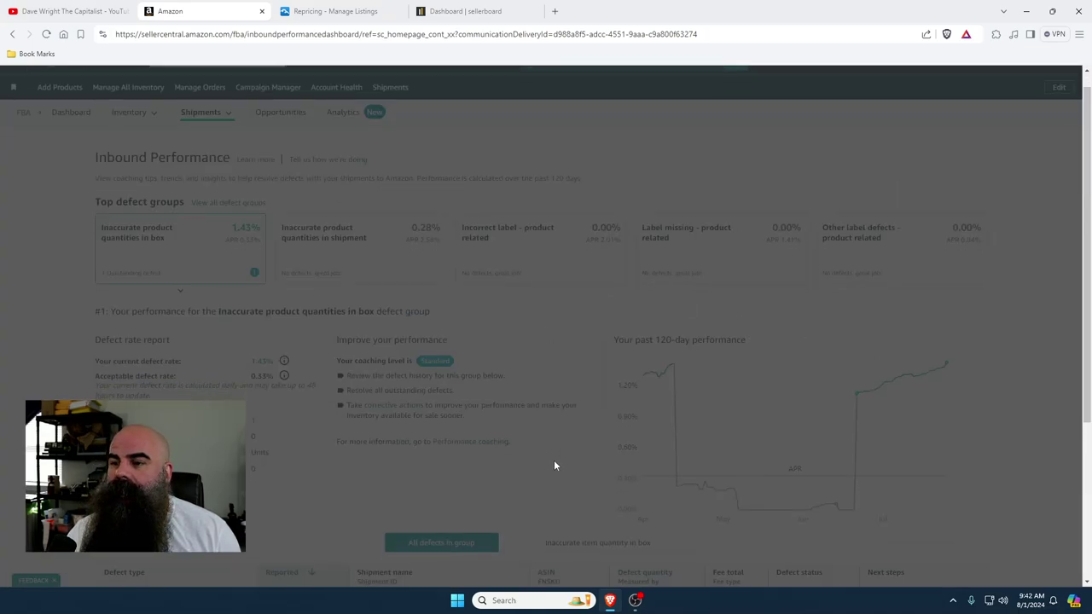
scroll(554, 460, down, 3)
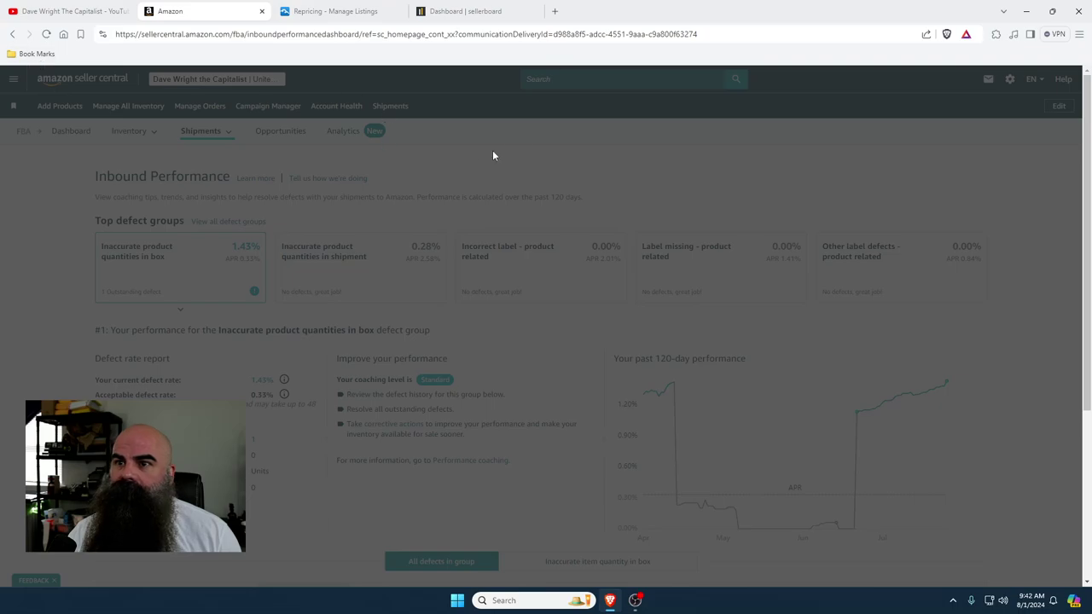
click(46, 35)
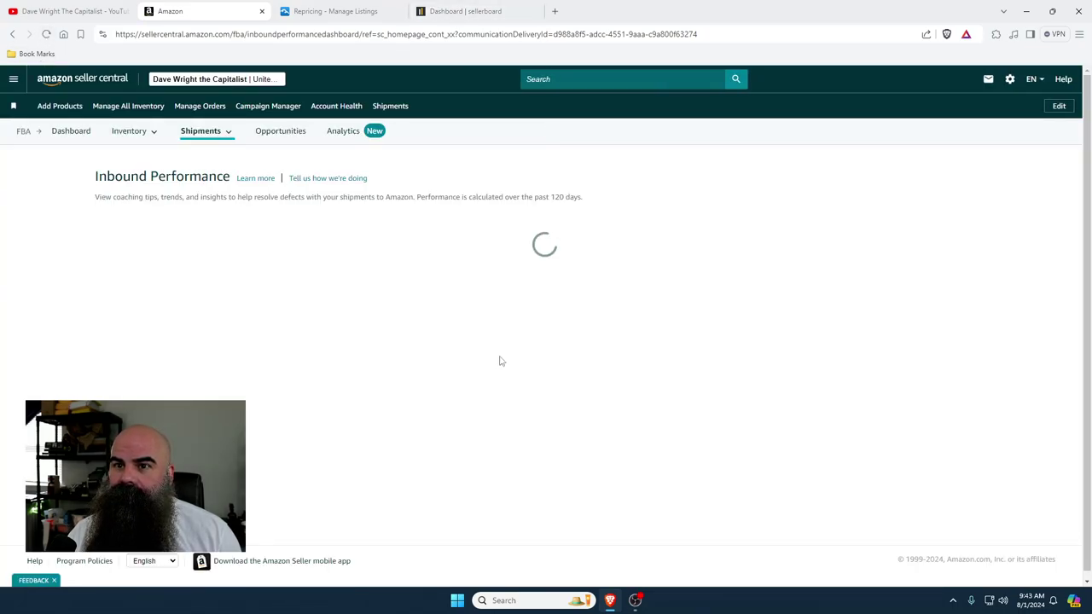
Open the help for the inaccurate item quantity in box defect type, and close it.
scroll(501, 362, down, 3)
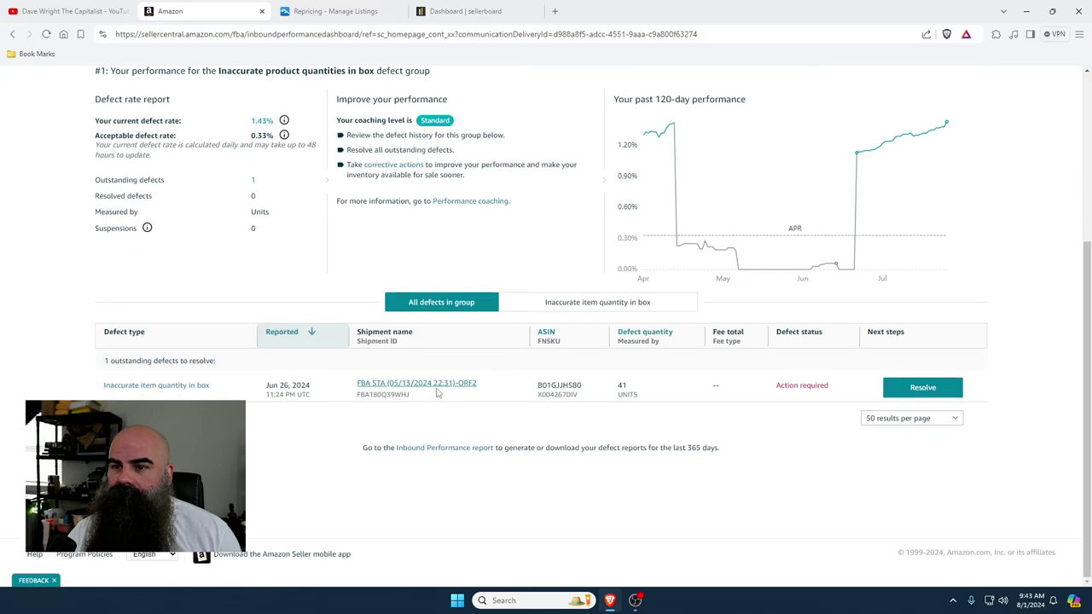
click(171, 385)
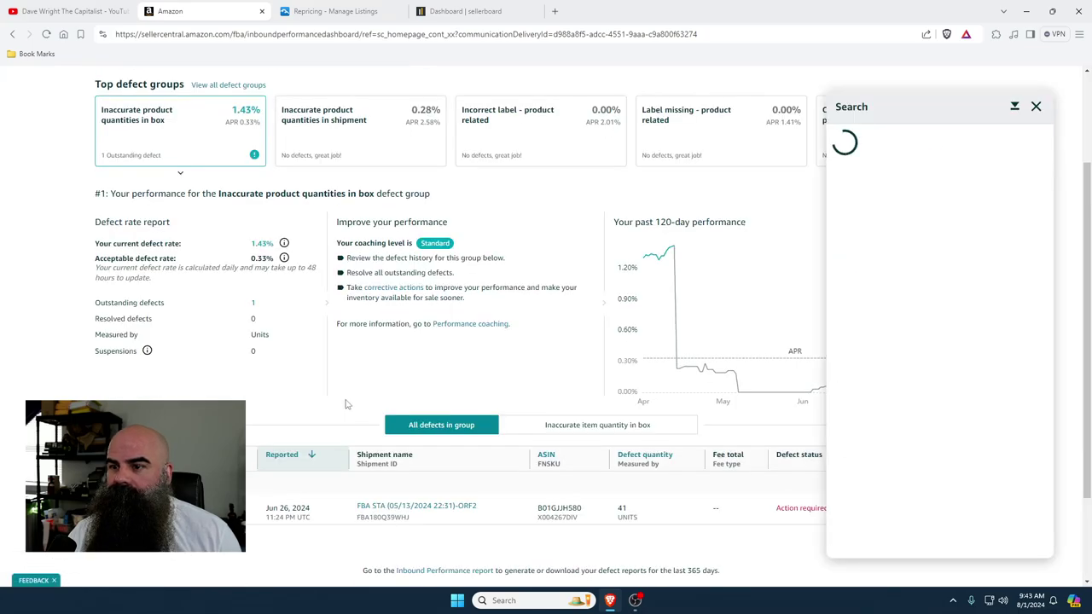
click(1035, 105)
Open the summary of the defective ORF2 shipment and check the breakdown of located units in its contents.
click(409, 508)
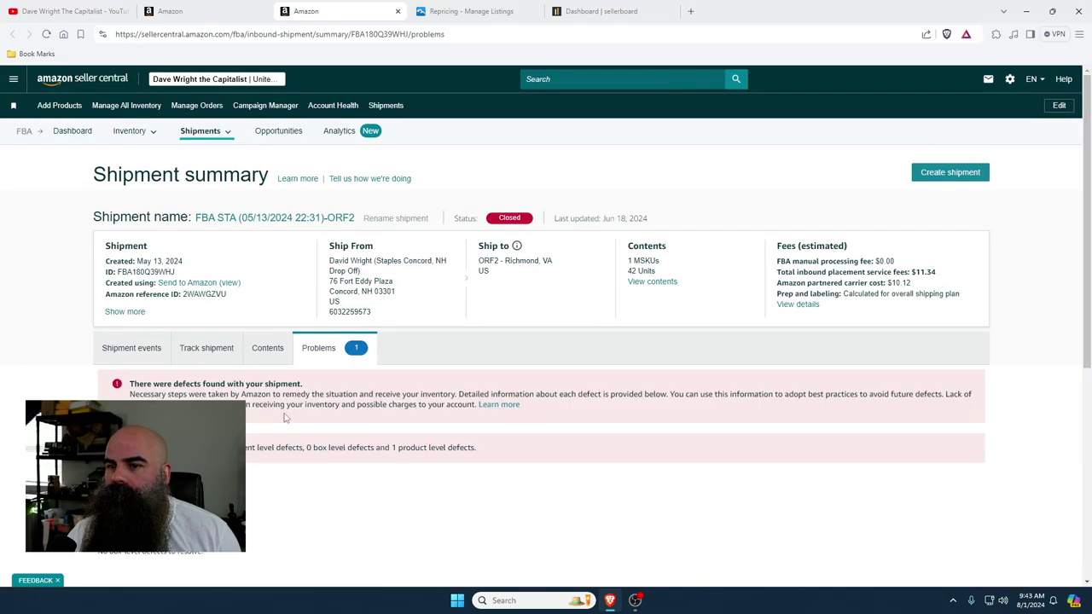
click(274, 350)
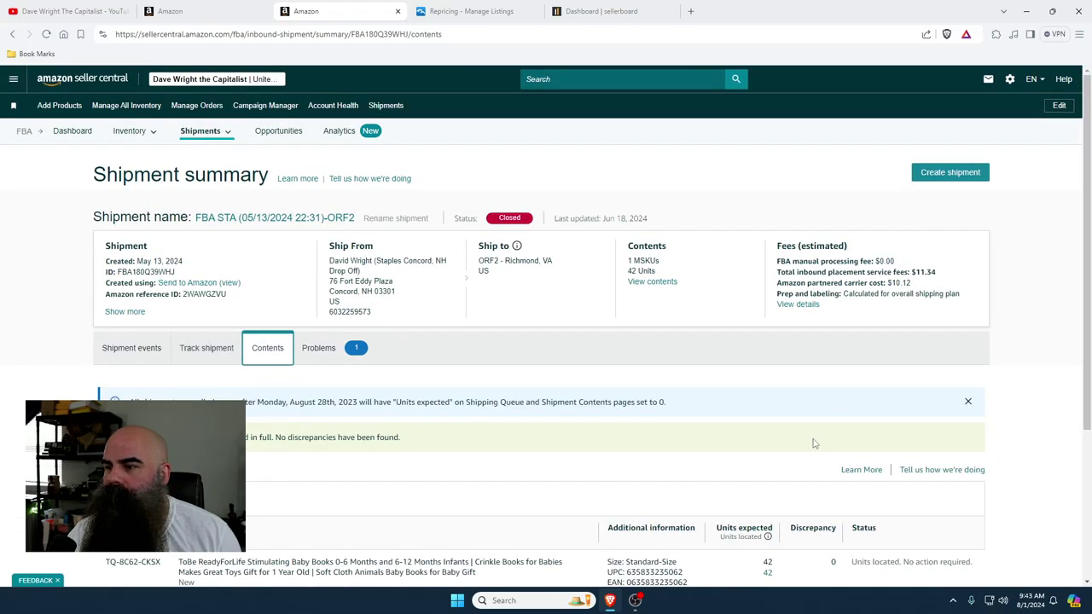
scroll(813, 443, down, 3)
click(768, 357)
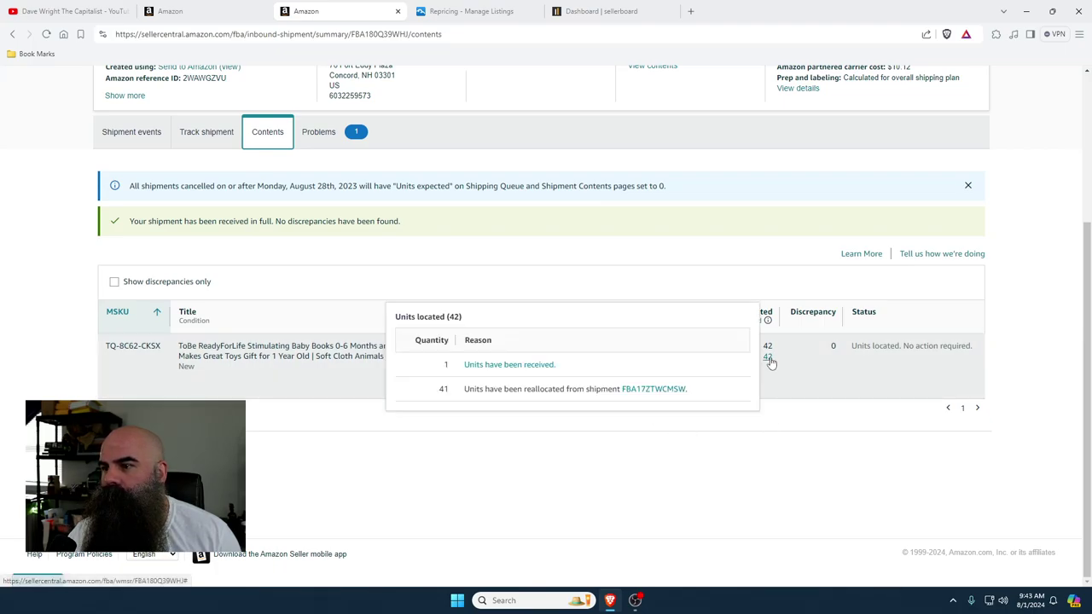
Open the shipment the units were reallocated from and examine its expected and located units.
click(650, 390)
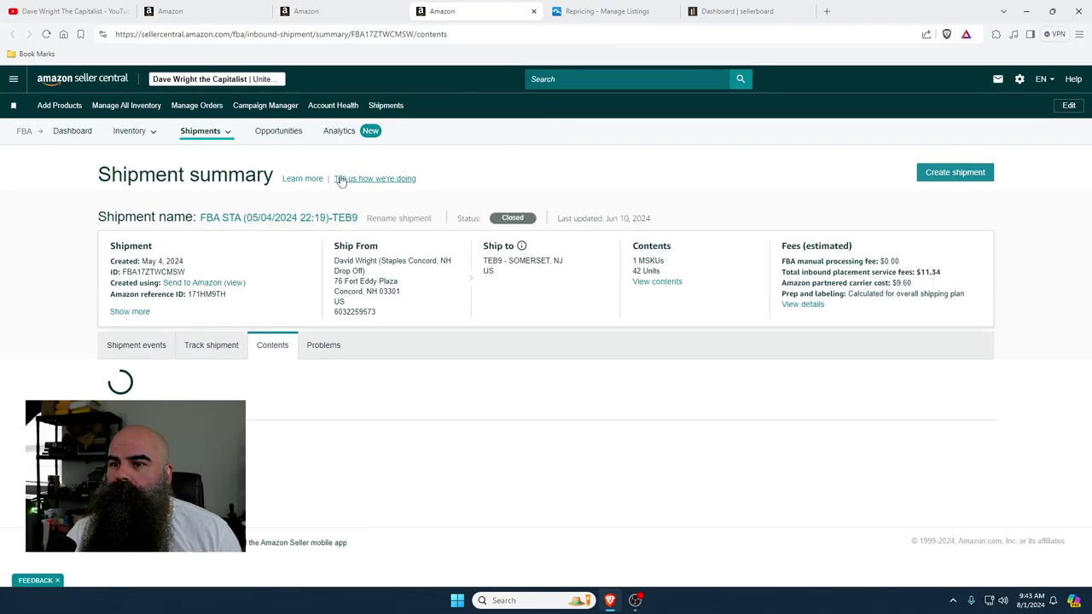
scroll(367, 350, down, 2)
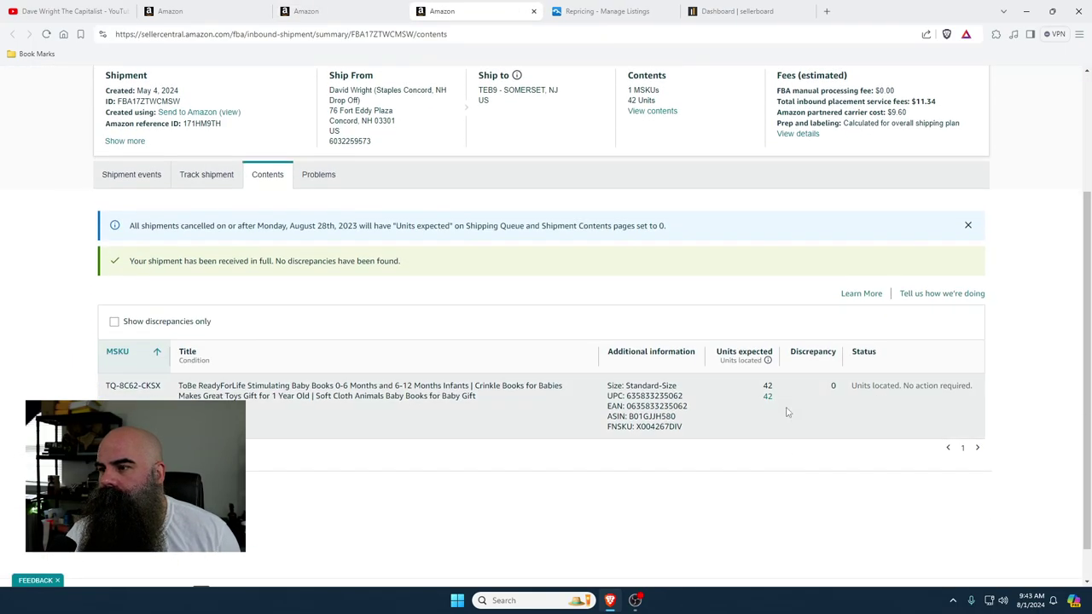
mouse_move(768, 401)
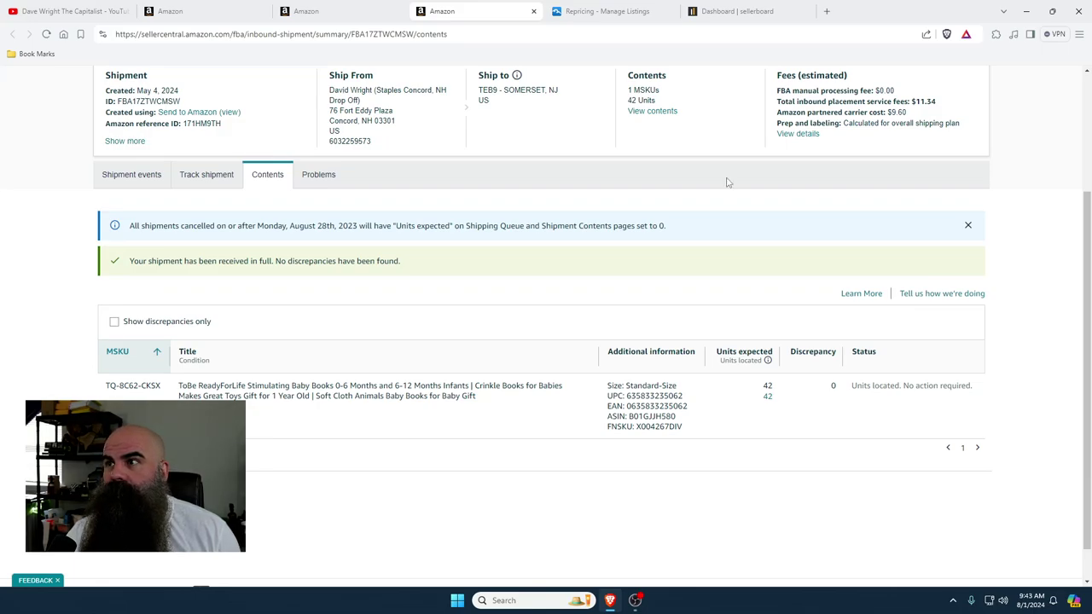
Bring up ChatGPT in a new browser tab from the AI Software Tools bookmarks, and close it.
click(832, 15)
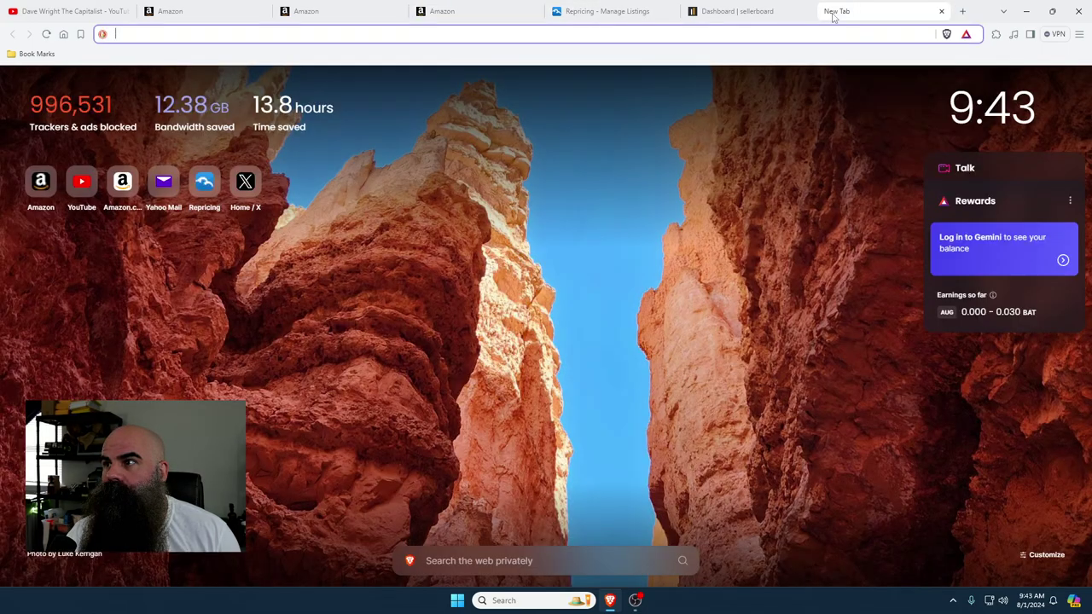
click(36, 54)
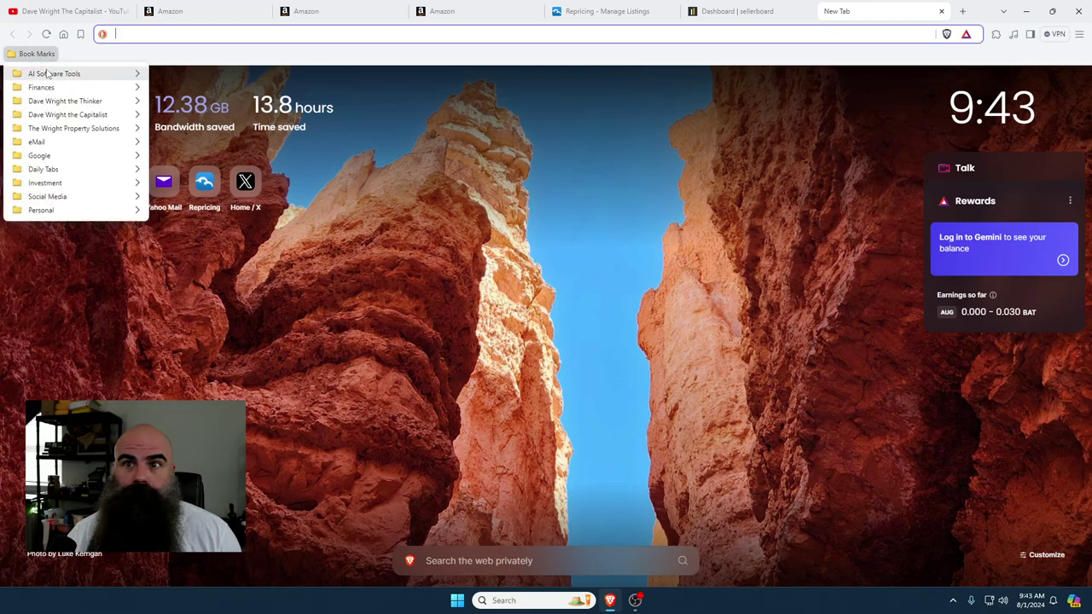
mouse_move(53, 75)
click(182, 103)
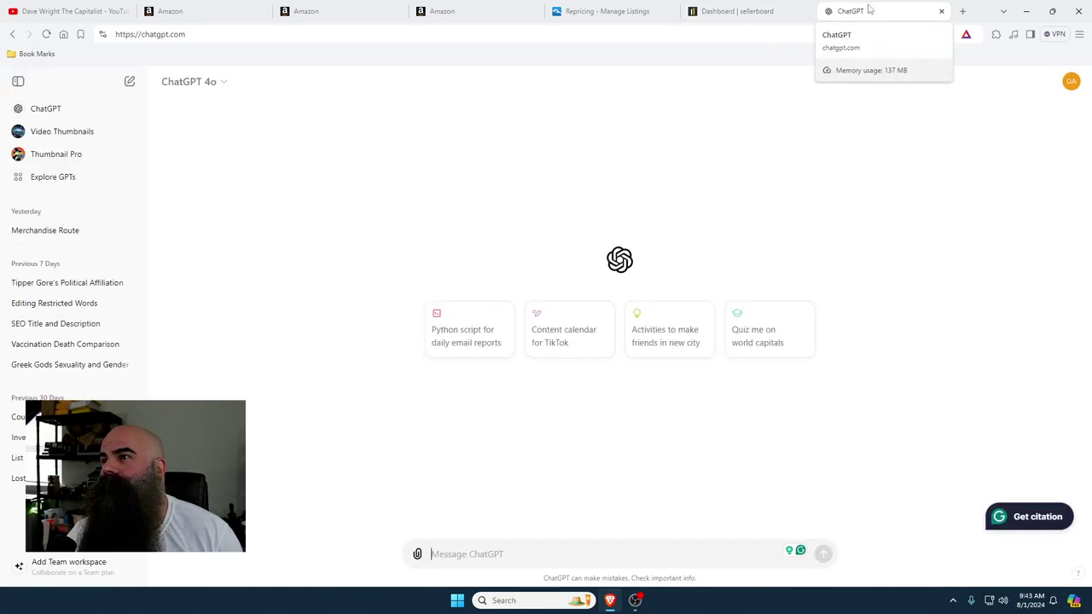
click(941, 12)
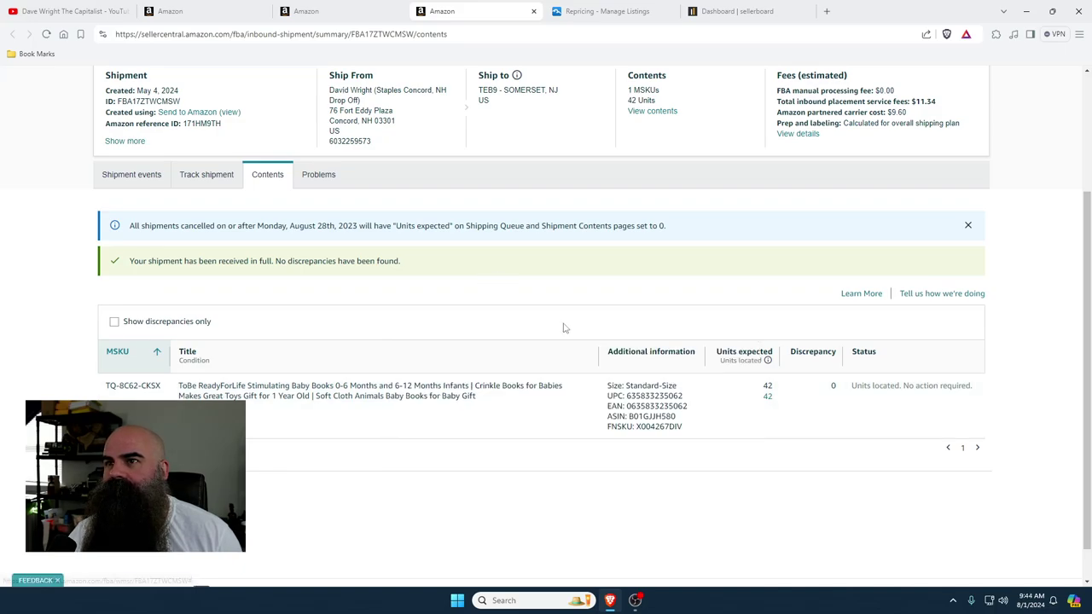
Close both shipment summary pages and return to the Inbound Performance page.
scroll(563, 326, up, 2)
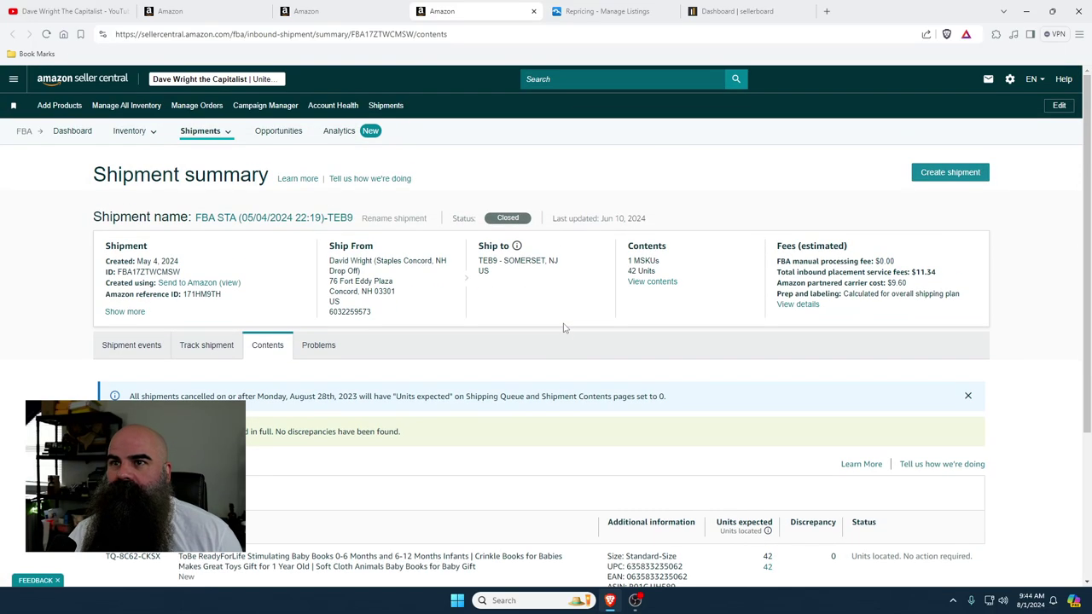
click(532, 12)
click(389, 15)
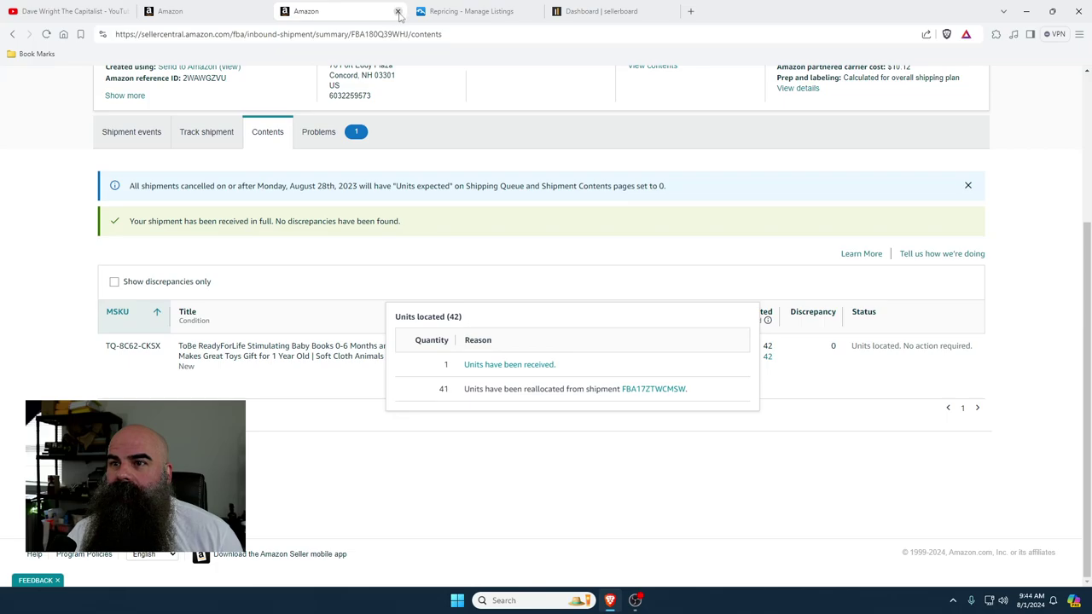
click(397, 11)
click(196, 11)
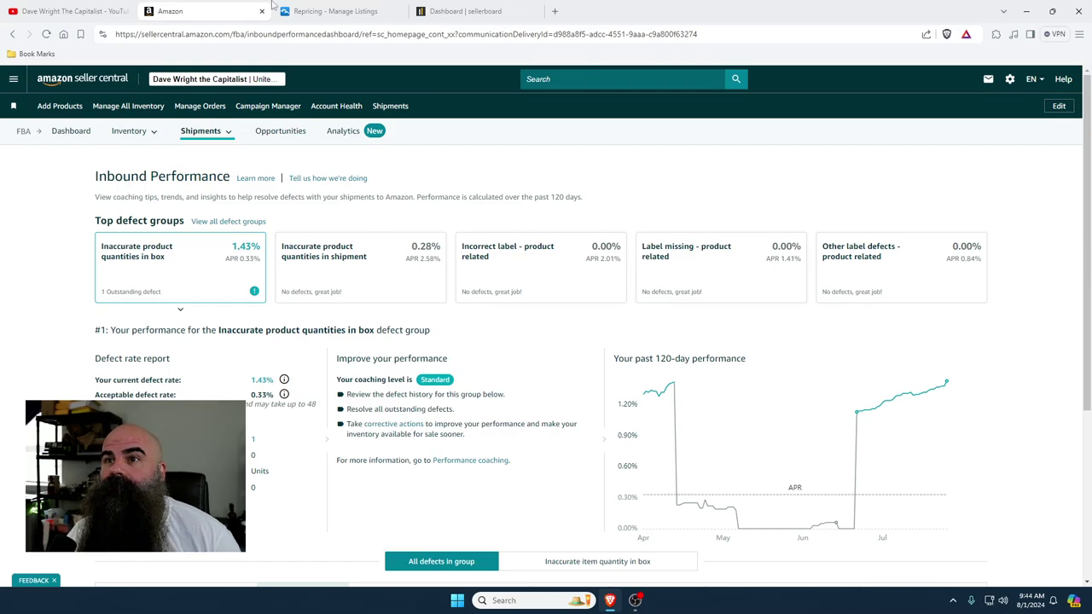
Open the Account Health page and review the customer service, policy compliance and shipping performance metrics.
click(320, 12)
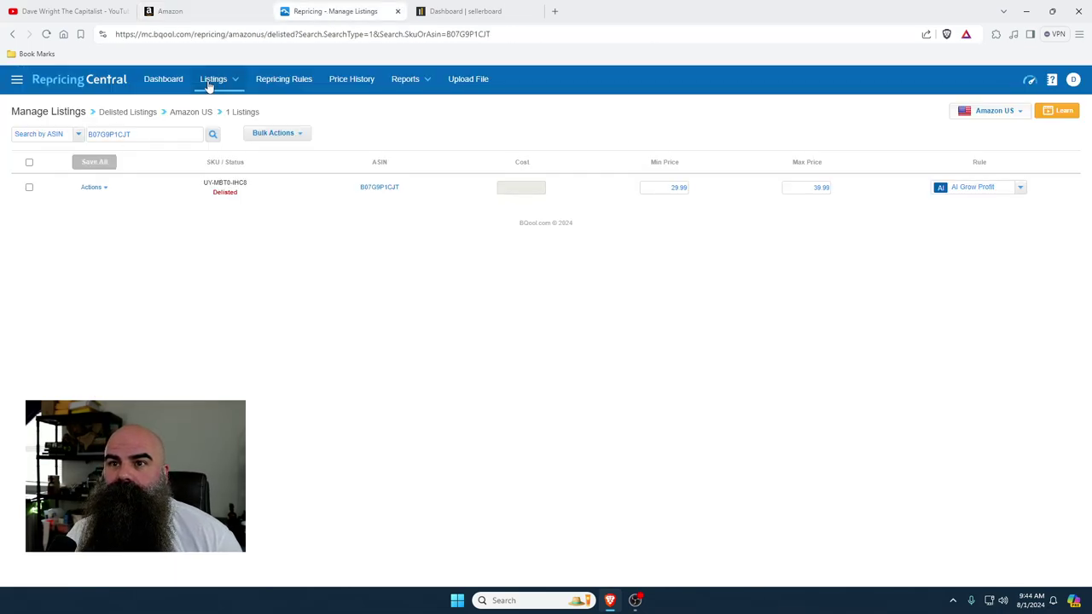
click(202, 13)
click(13, 79)
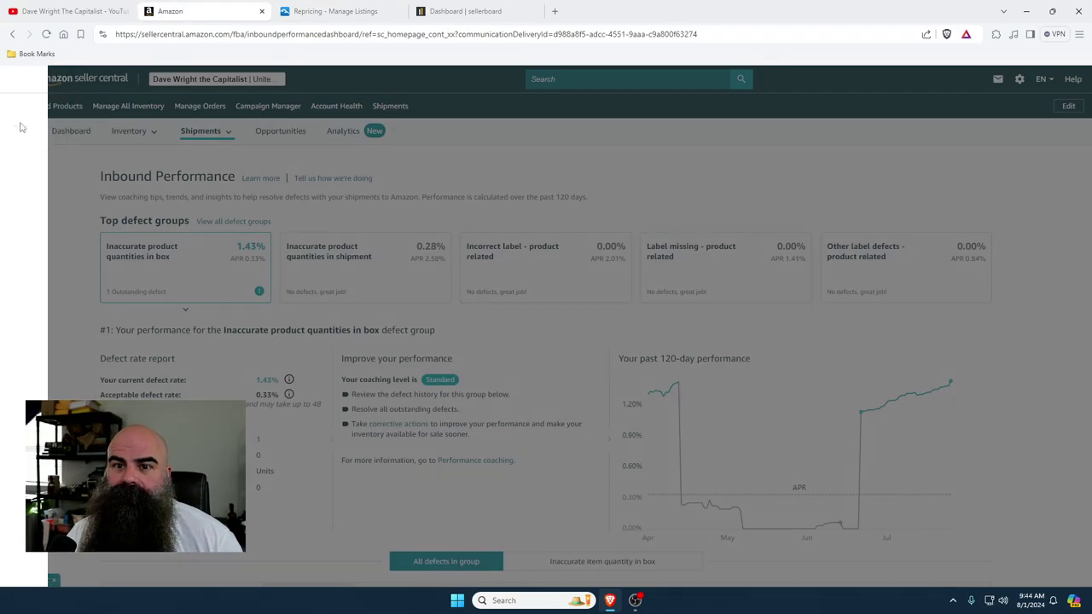
mouse_move(20, 334)
click(145, 335)
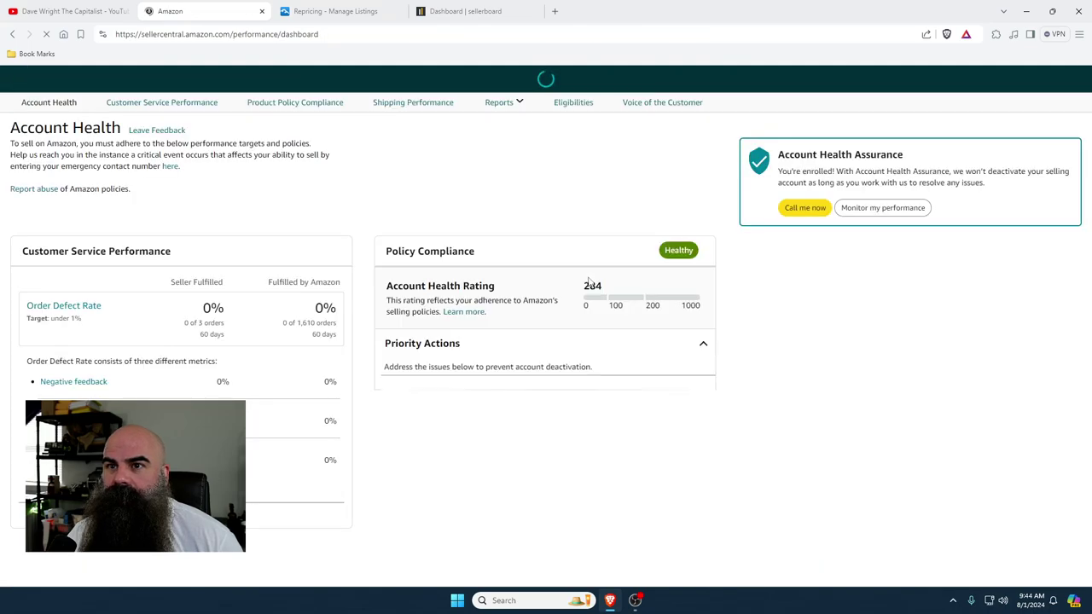
scroll(587, 319, down, 5)
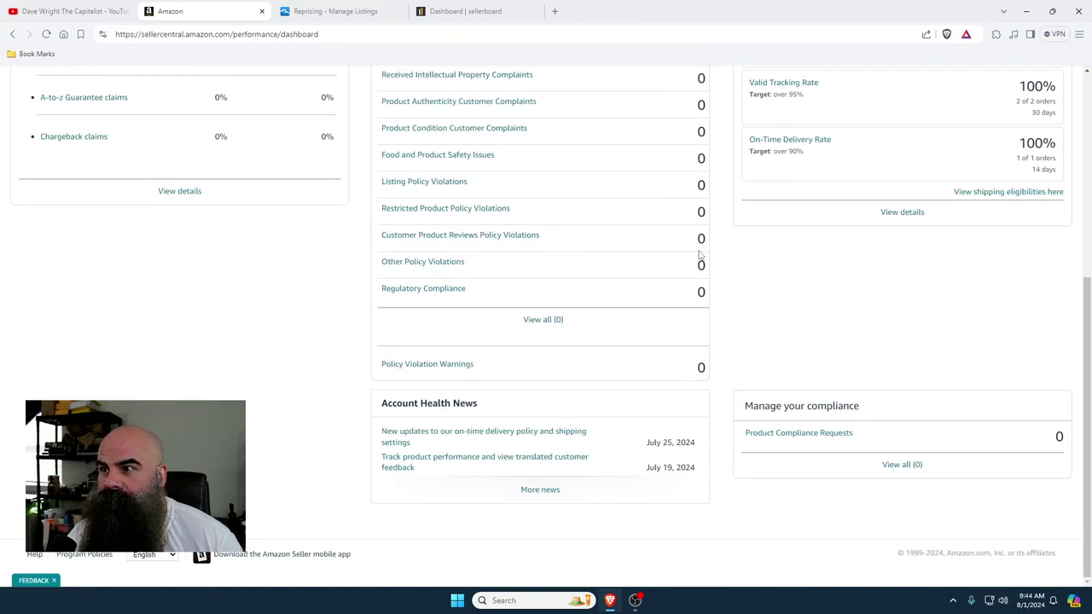
scroll(494, 309, up, 2)
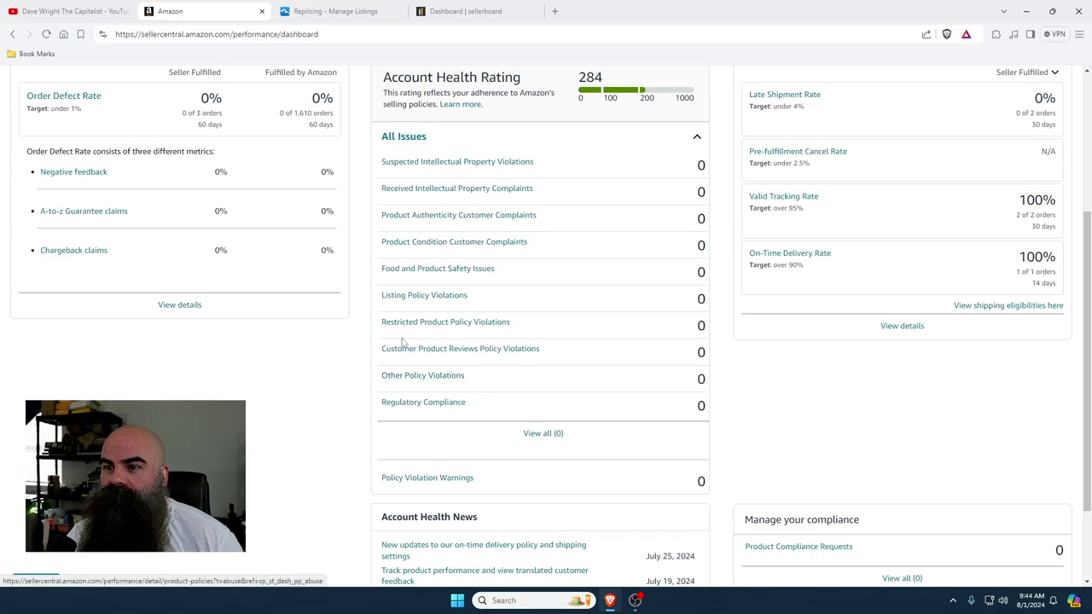
scroll(399, 341, up, 3)
Switch to Repricing Central, clear the ASIN search and show the active Amazon US listings.
click(335, 11)
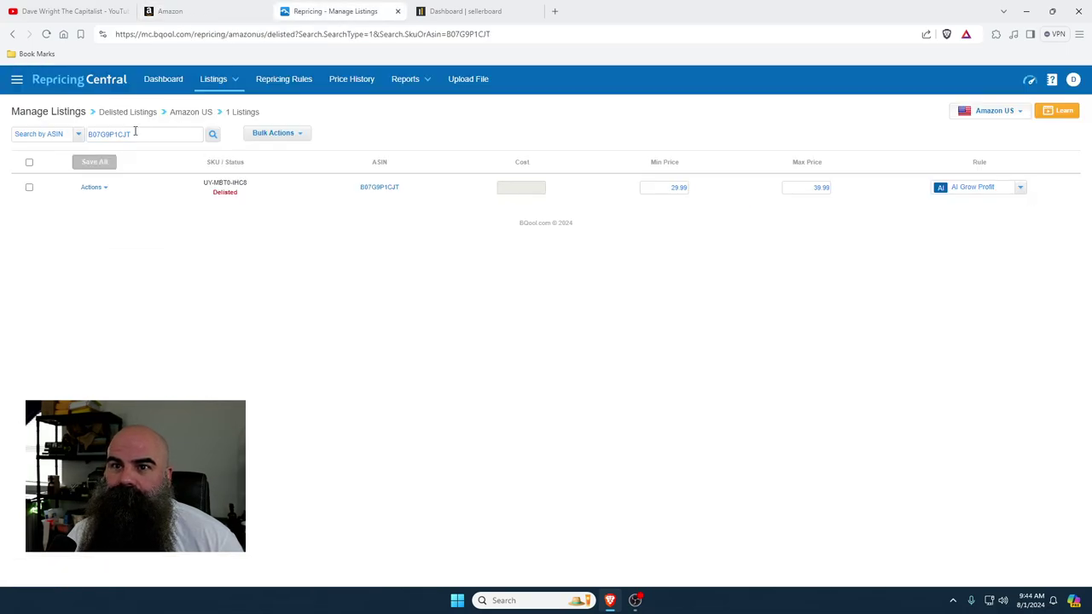
drag(189, 134, 57, 137)
key(BackSpace)
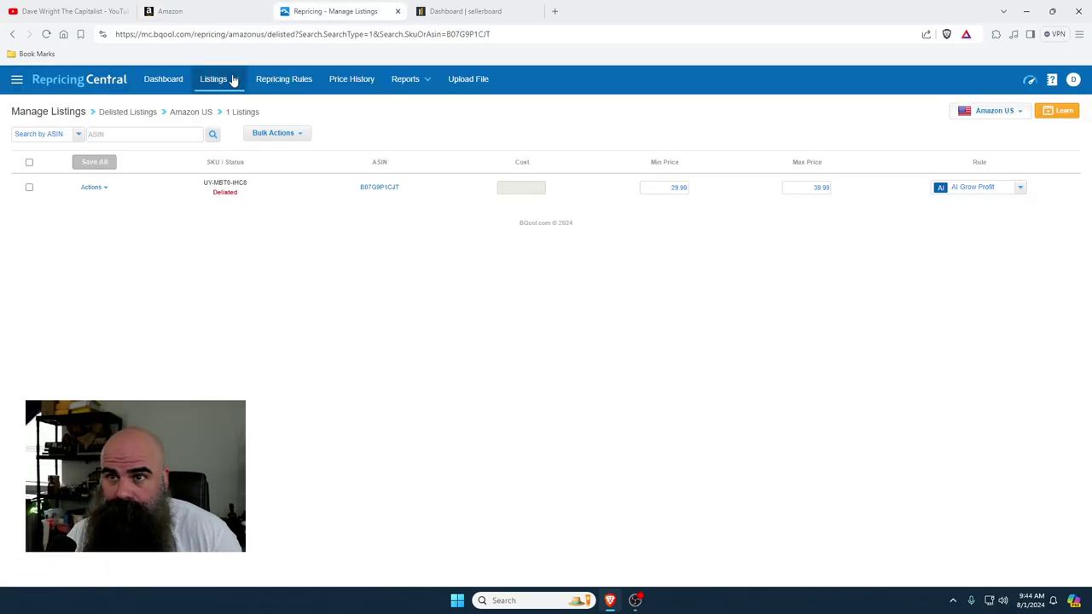
mouse_move(231, 79)
click(216, 105)
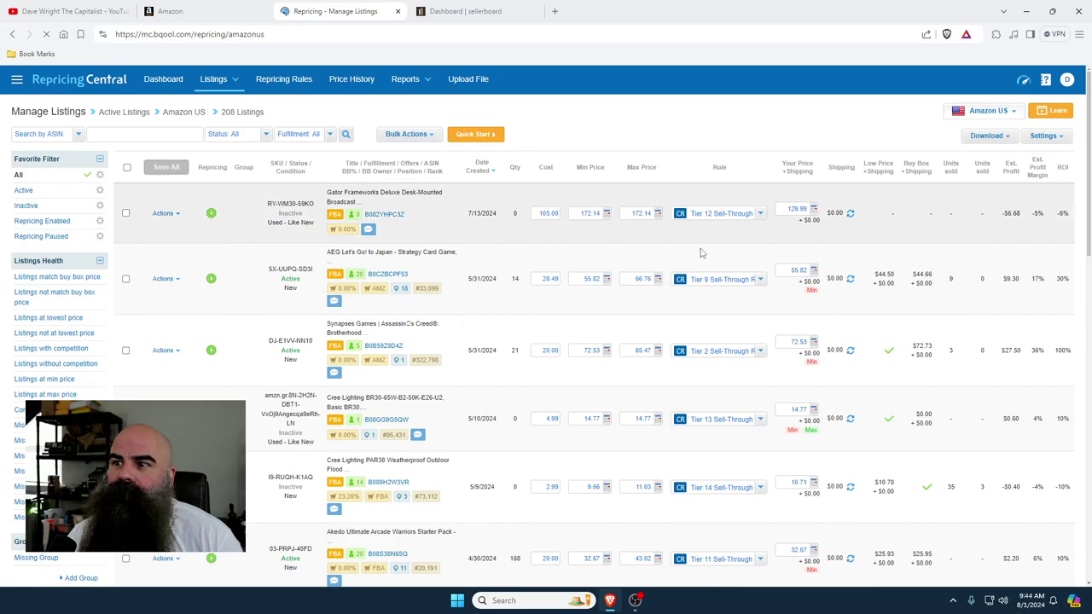
Check the sales tiles on the sellerboard dashboard, and return to the Amazon Seller Central home page.
click(466, 17)
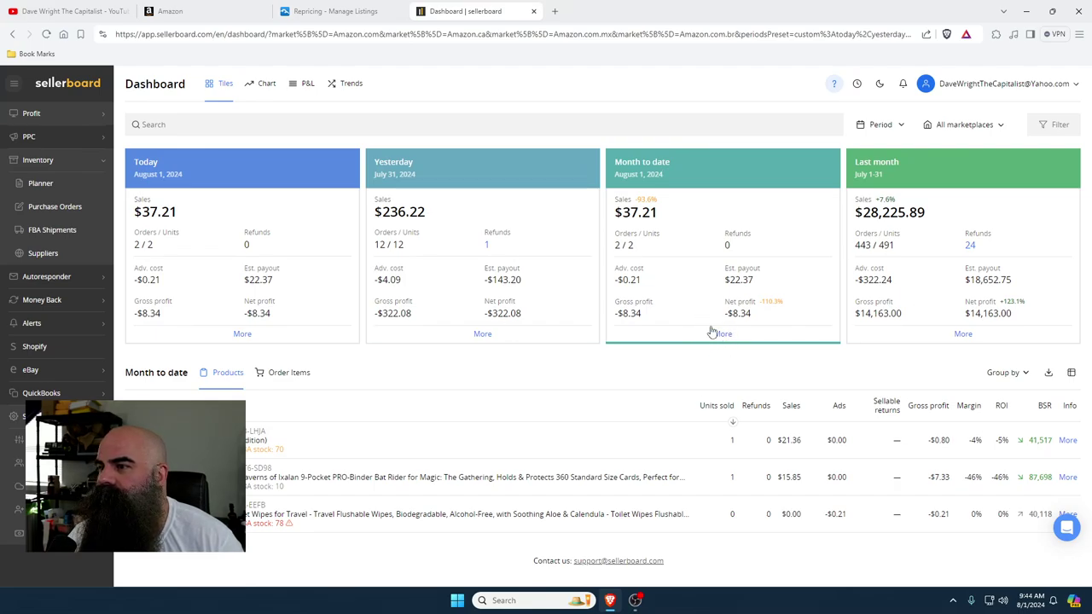
key(ctrl+shift+Tab)
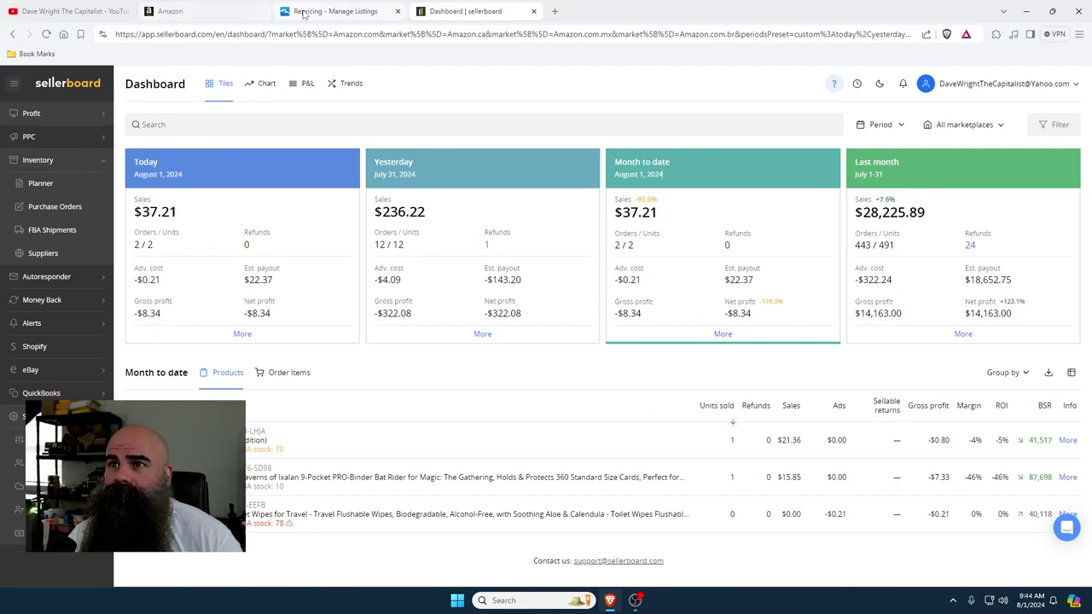
key(ctrl+shift+Tab)
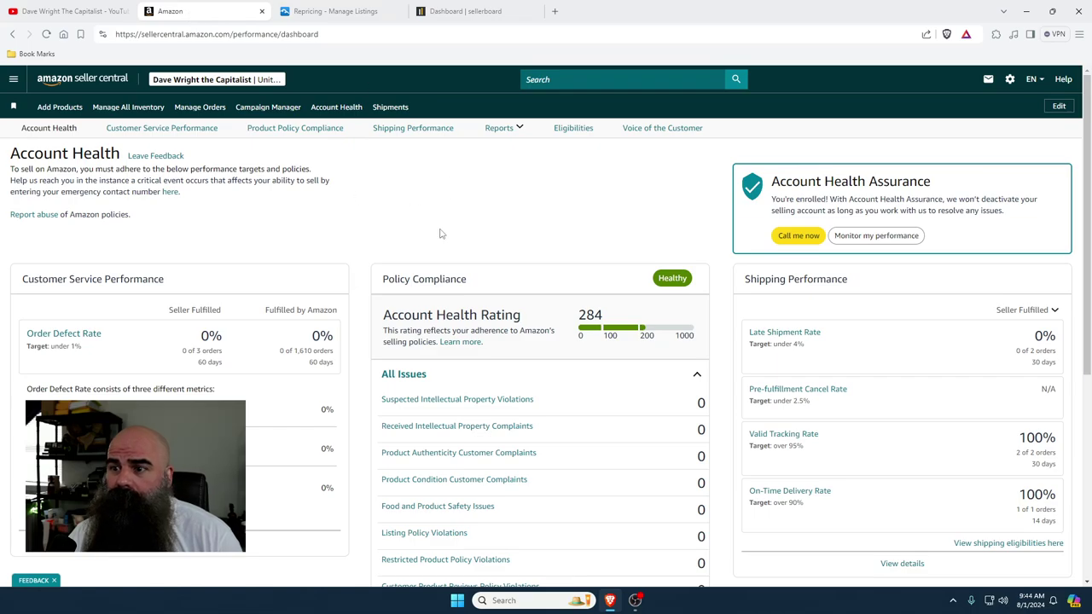
click(83, 86)
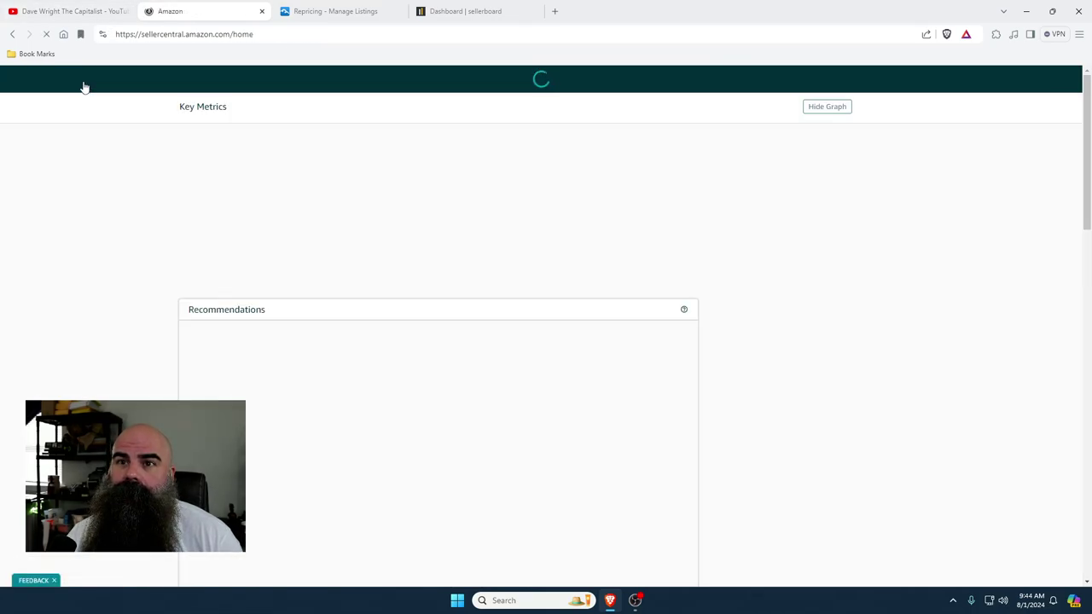